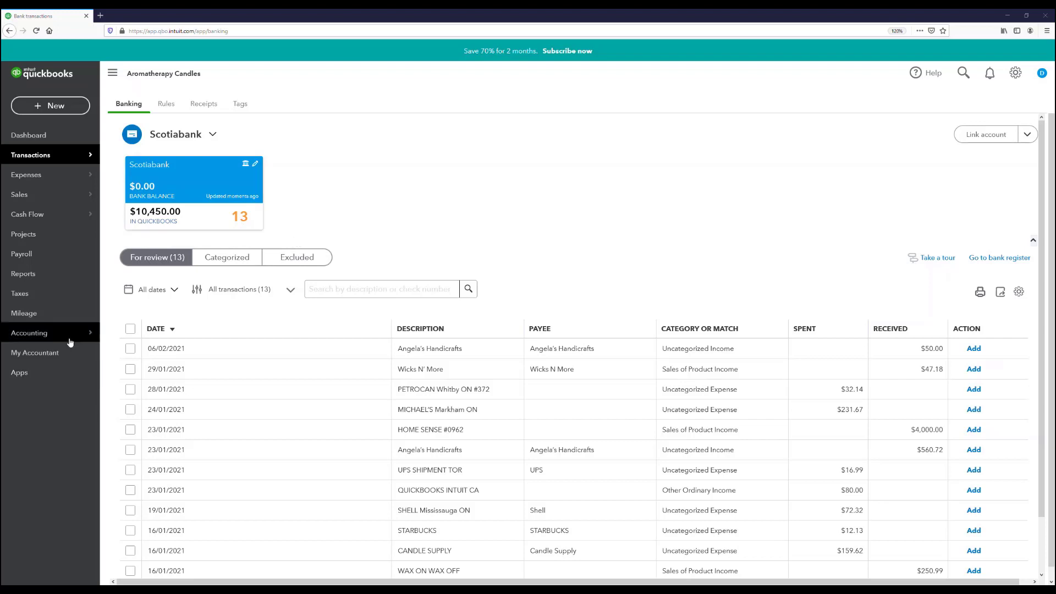
pyautogui.moveTo(69, 335)
pyautogui.click(131, 335)
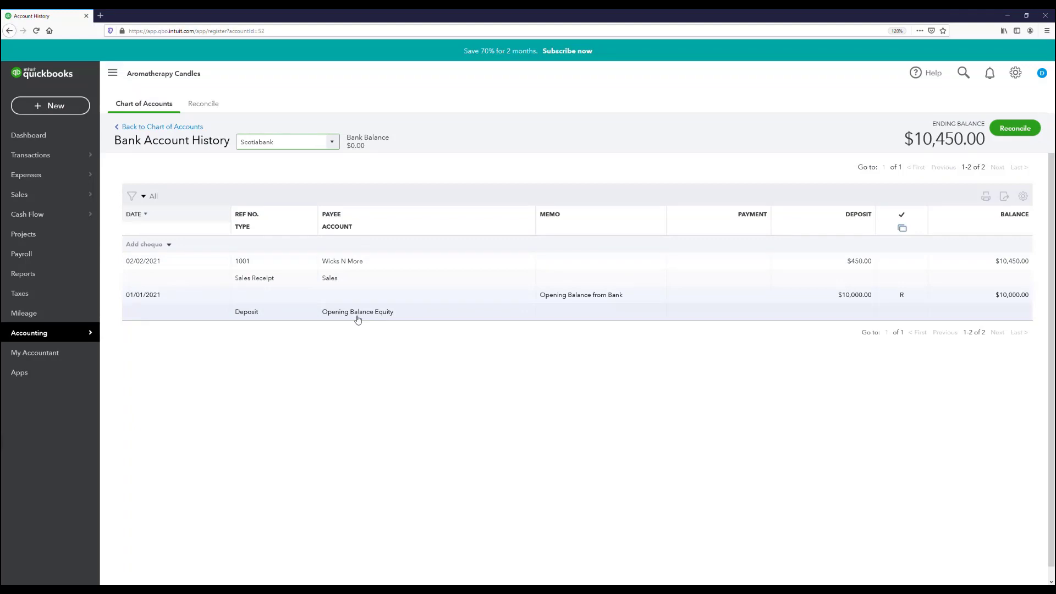
pyautogui.doubleClick(358, 319)
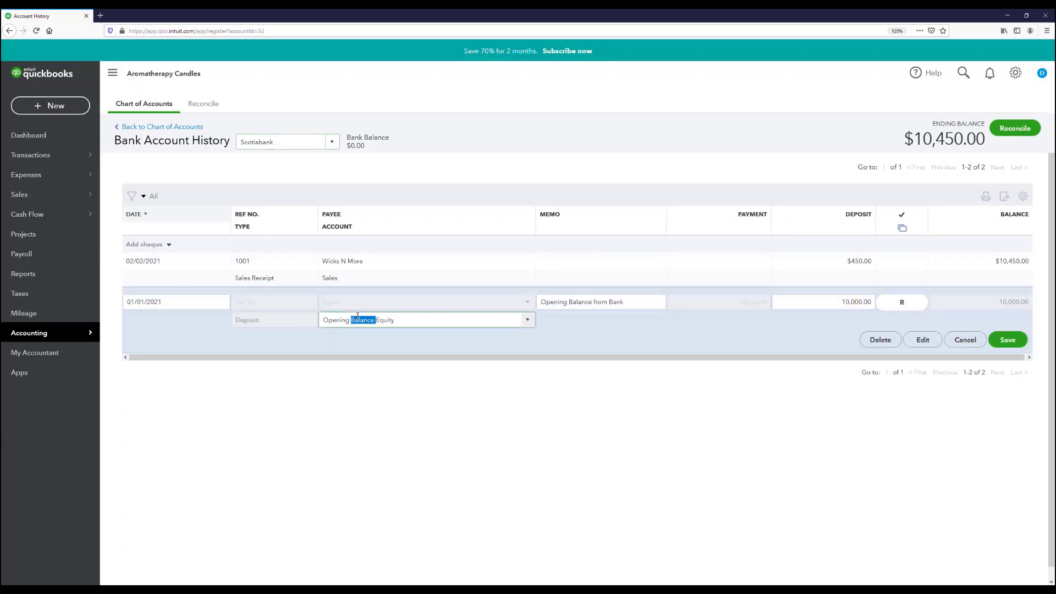
pyautogui.click(916, 339)
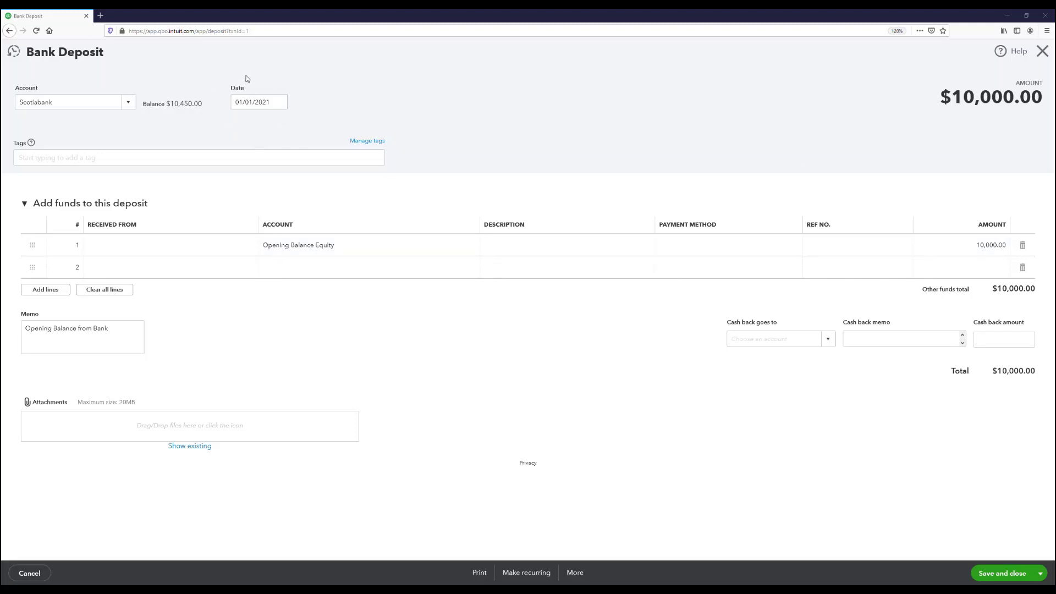
pyautogui.click(1043, 51)
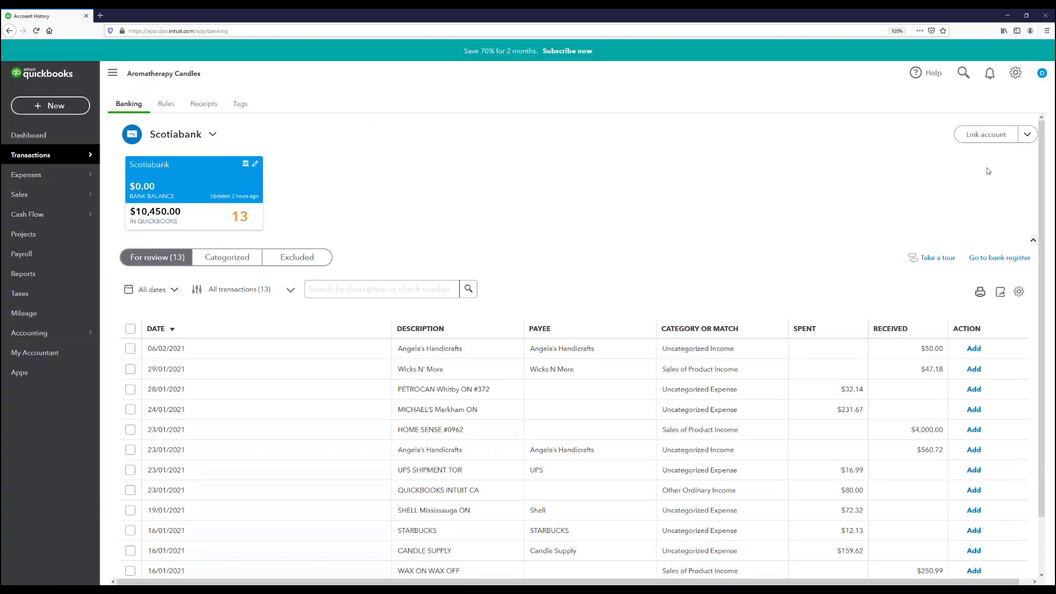
# - Select all Scotiabank transactions awaiting review and accept them together
pyautogui.scroll(-2, 907, 247)
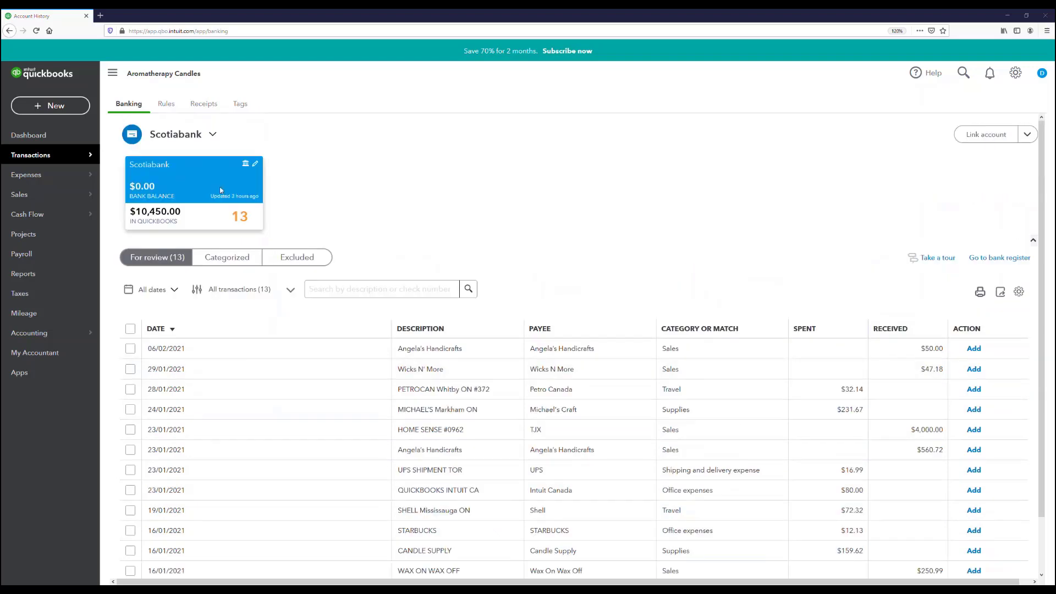
pyautogui.click(131, 328)
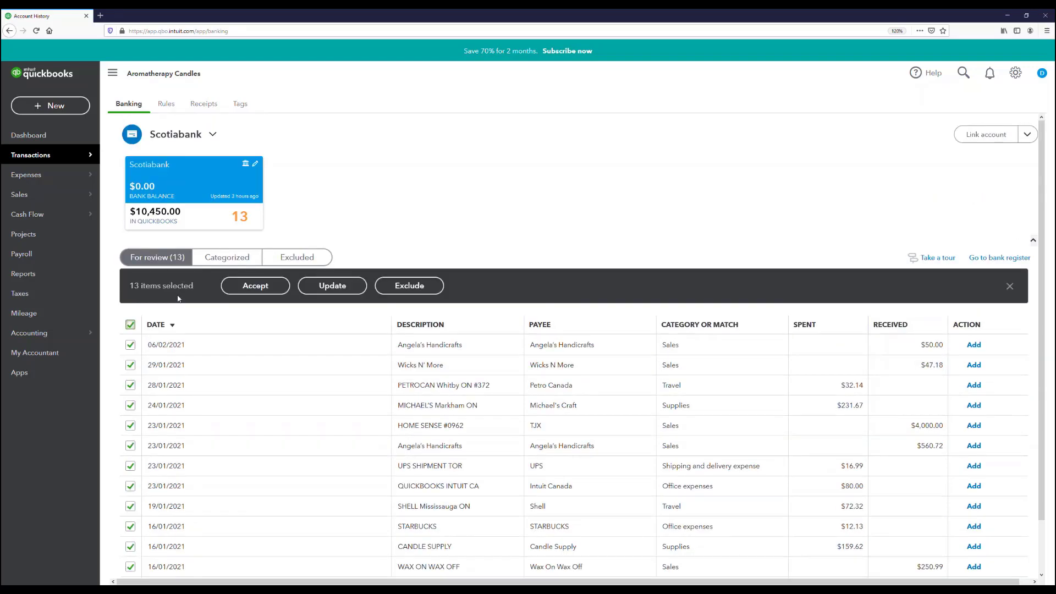
pyautogui.click(243, 286)
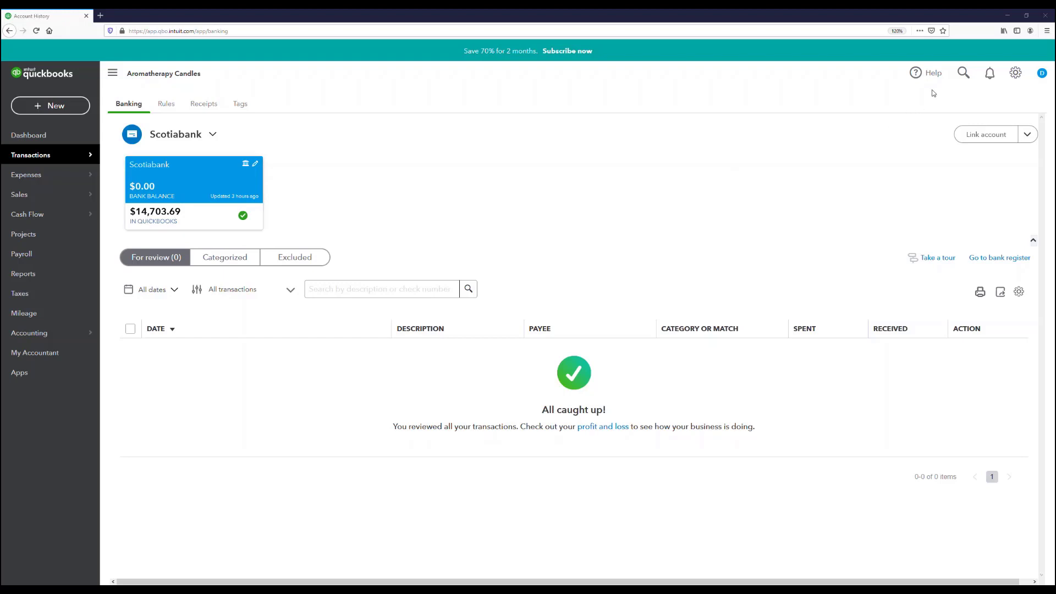
# - Look over the recent transactions in the global search, and check Scotiabank's excluded transactions before returning to the review list
pyautogui.click(961, 74)
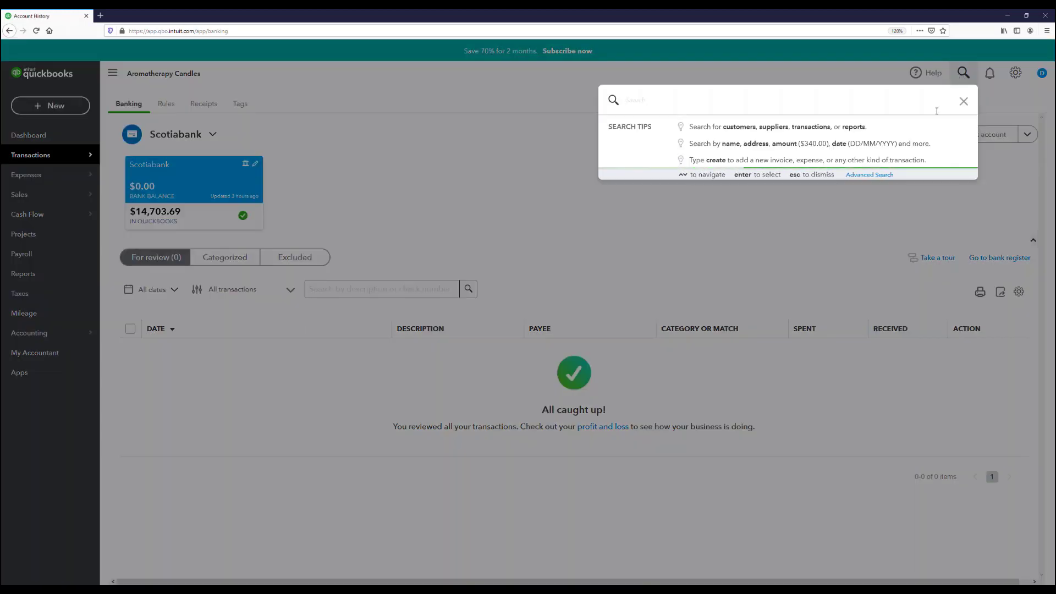
pyautogui.scroll(-1, 898, 193)
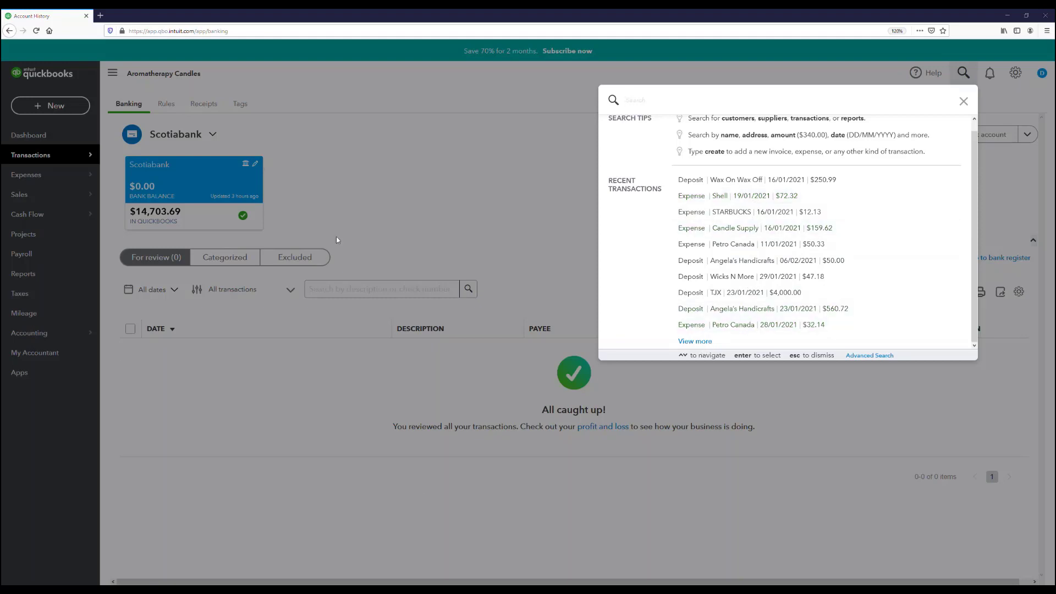
pyautogui.click(432, 254)
pyautogui.click(290, 264)
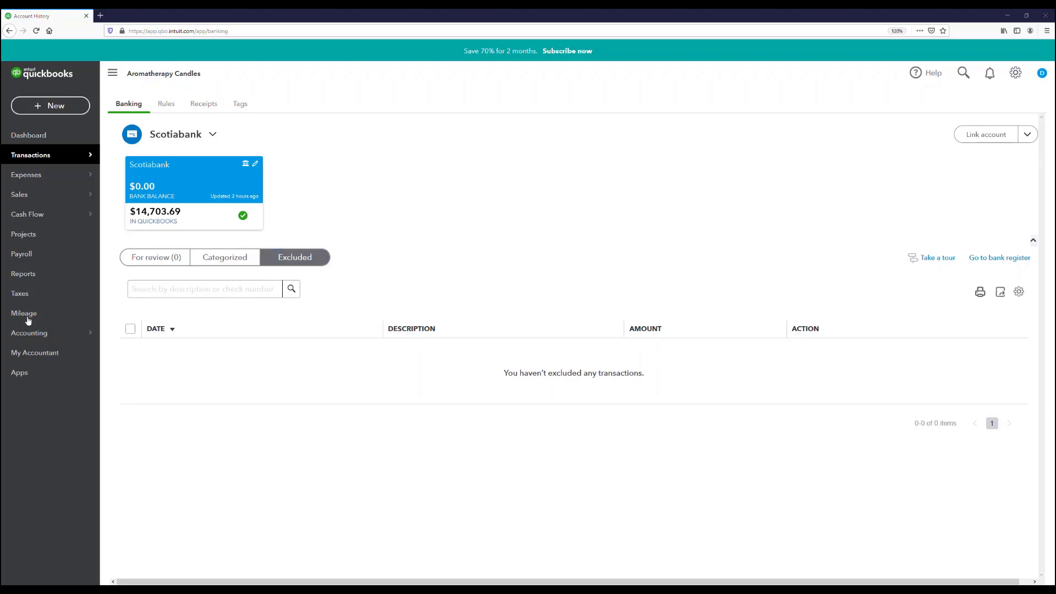
pyautogui.click(176, 257)
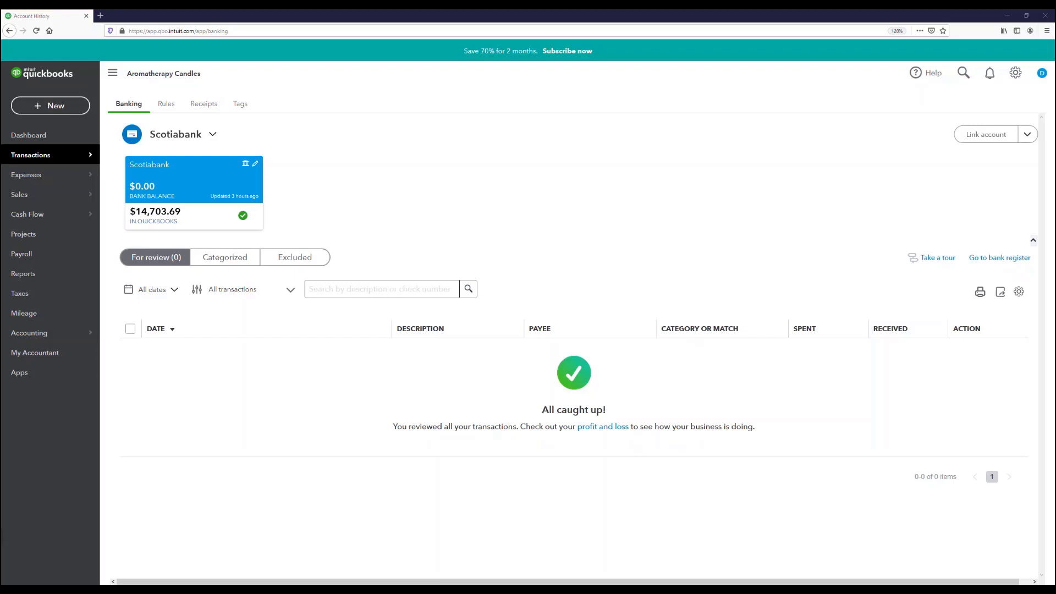
# - Switch to Adobe Acrobat Reader to view the January 2021 Scotiabank statement, and minimize it again
pyautogui.hotkey('alt', 'Tab')
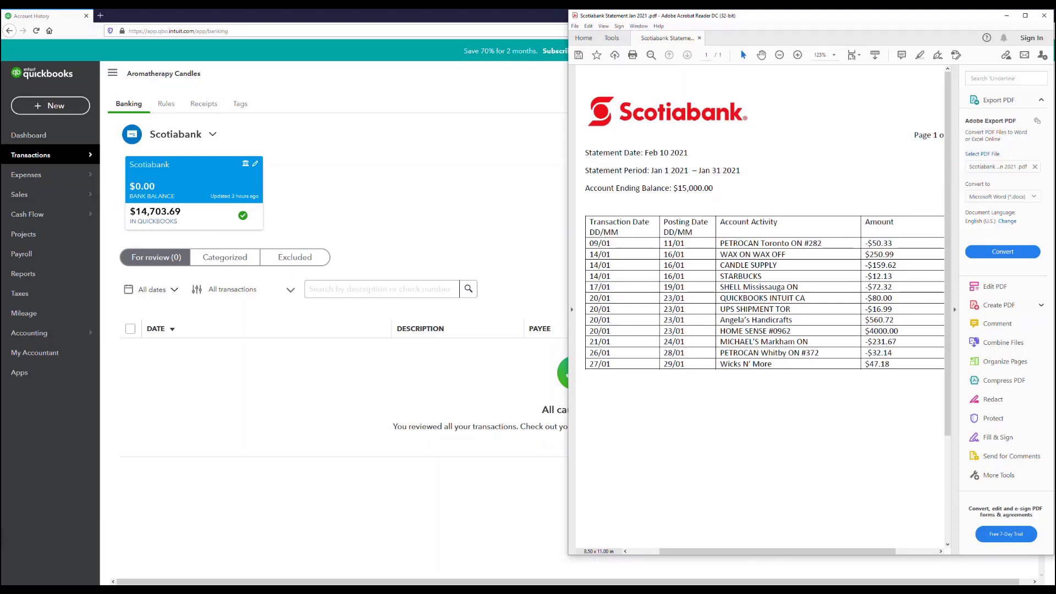
pyautogui.click(1006, 15)
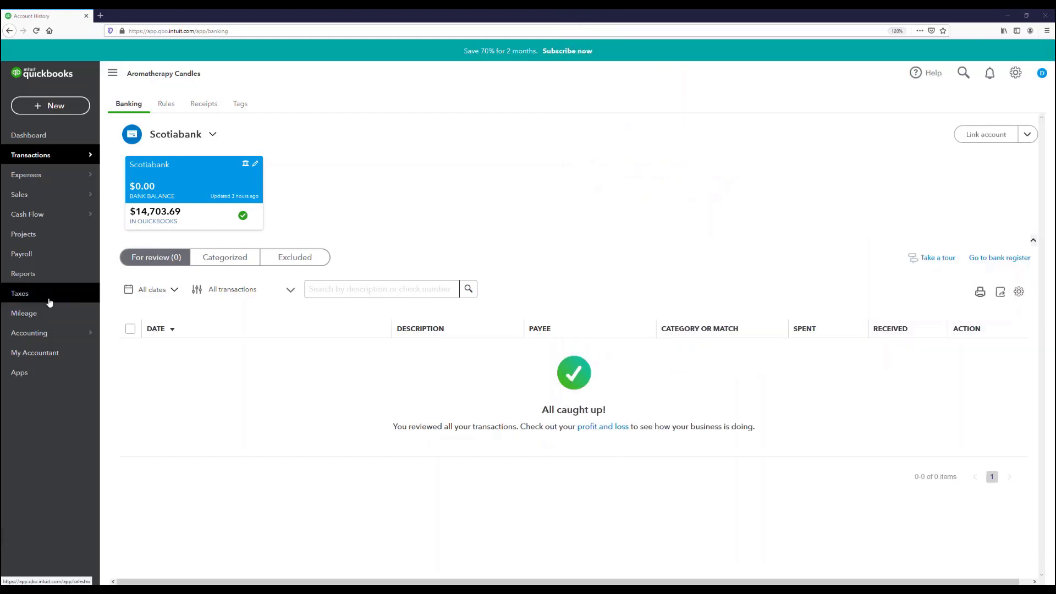
pyautogui.moveTo(50, 332)
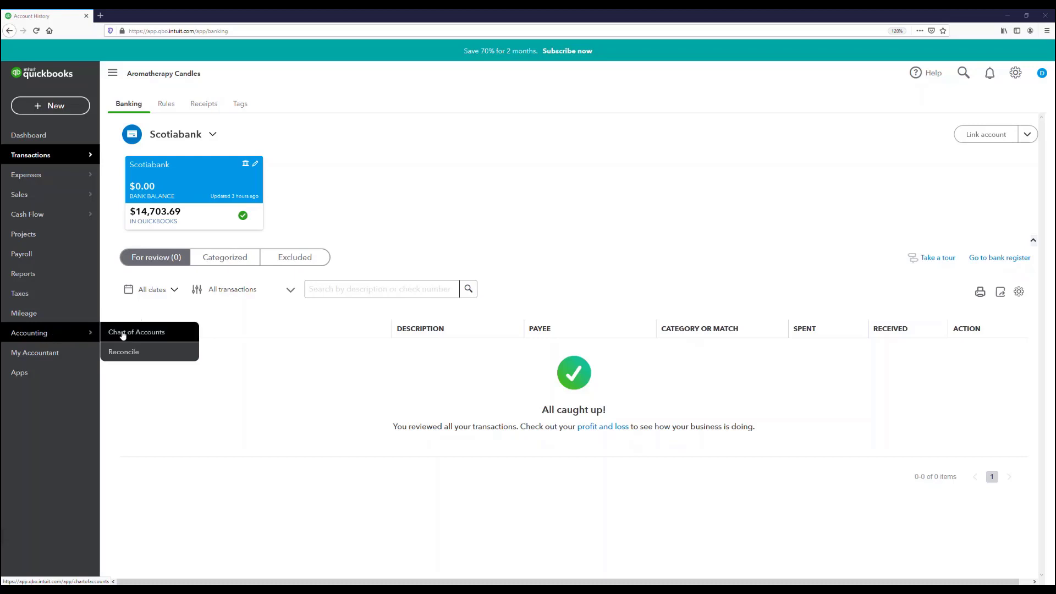
pyautogui.click(126, 353)
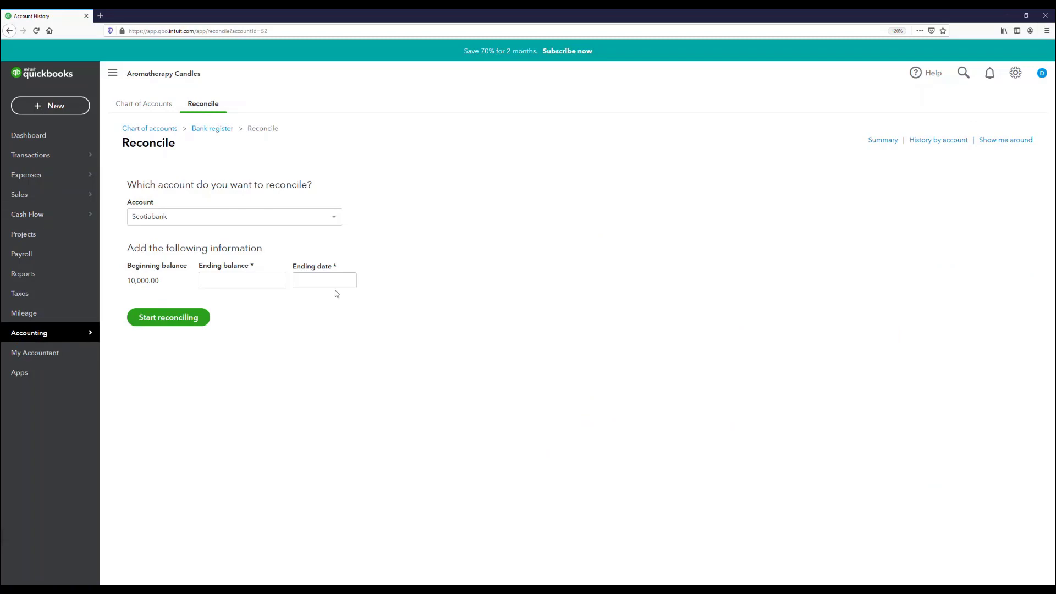
pyautogui.click(164, 105)
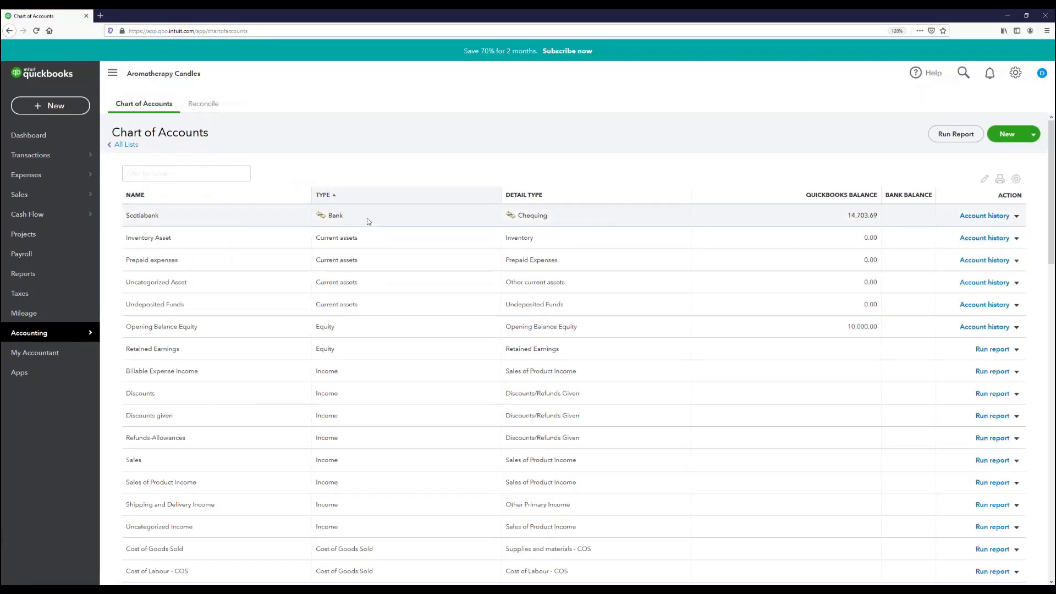
pyautogui.click(365, 216)
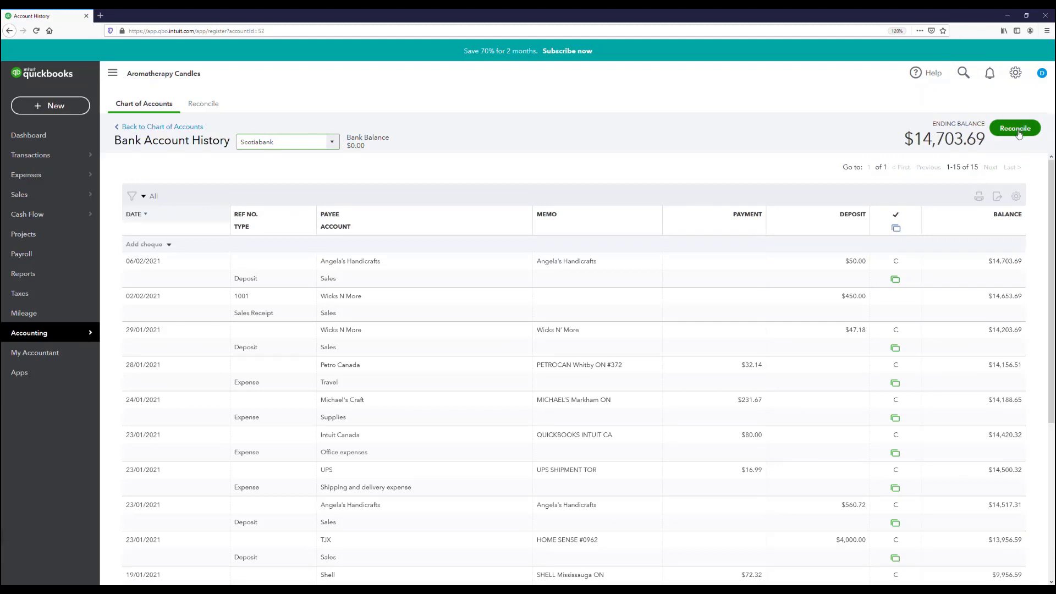
# - Open the Reconcile tool and choose Scotiabank as the account to reconcile
pyautogui.click(1016, 75)
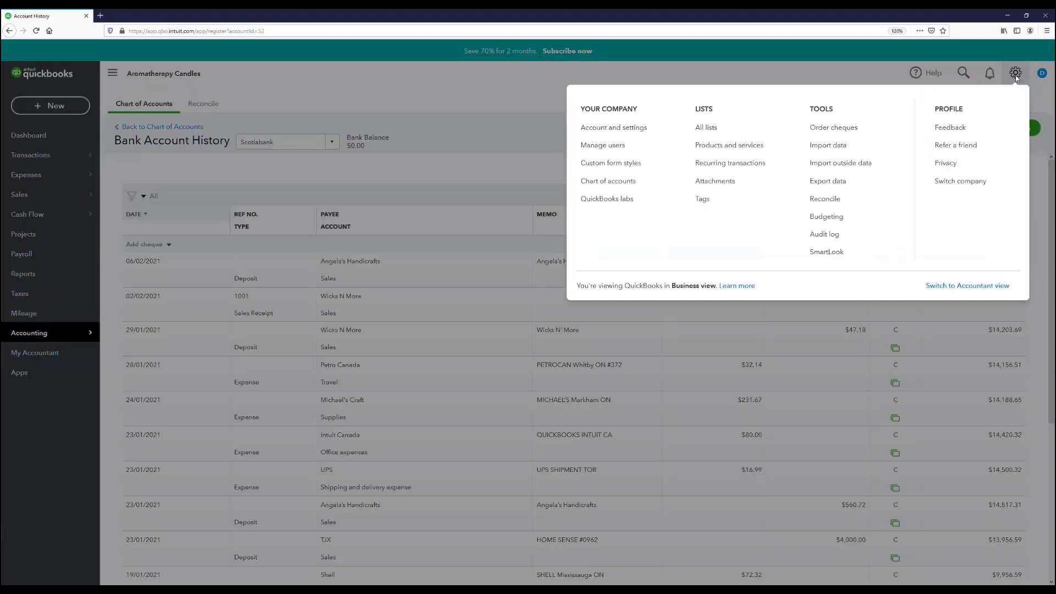
pyautogui.click(841, 202)
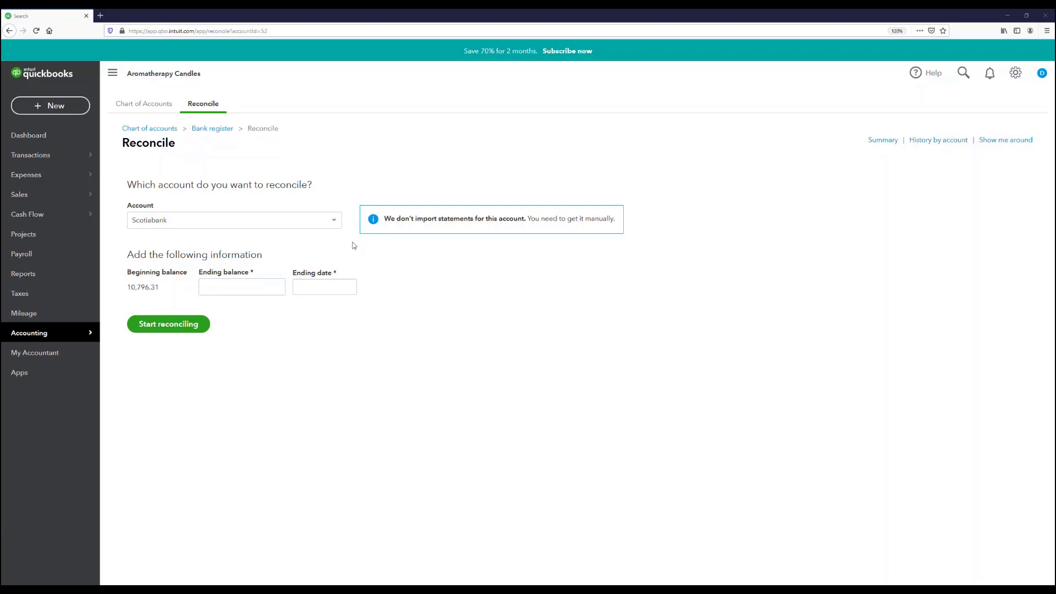
pyautogui.click(326, 217)
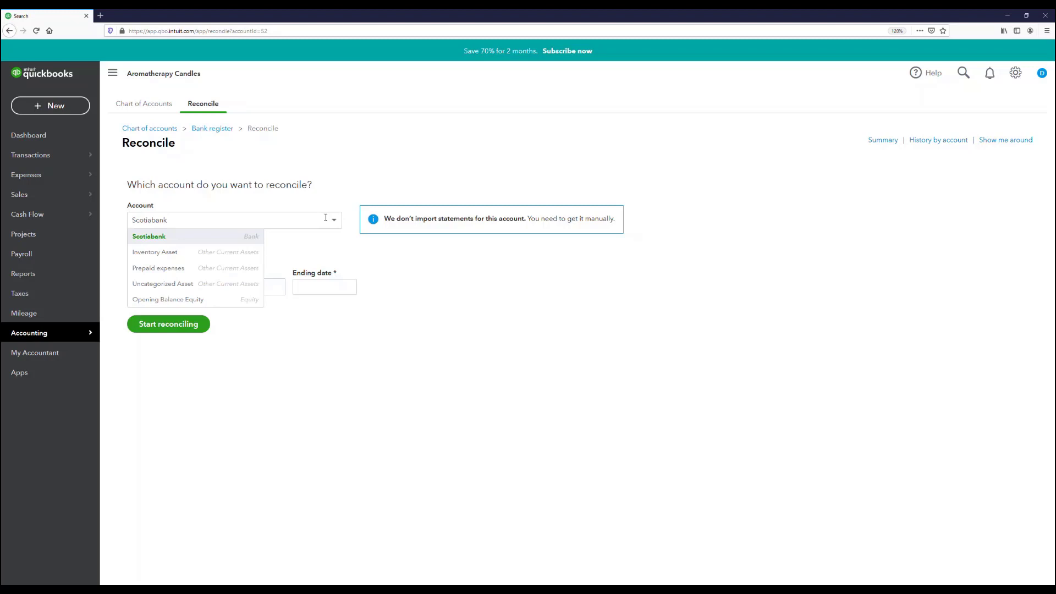
pyautogui.click(159, 237)
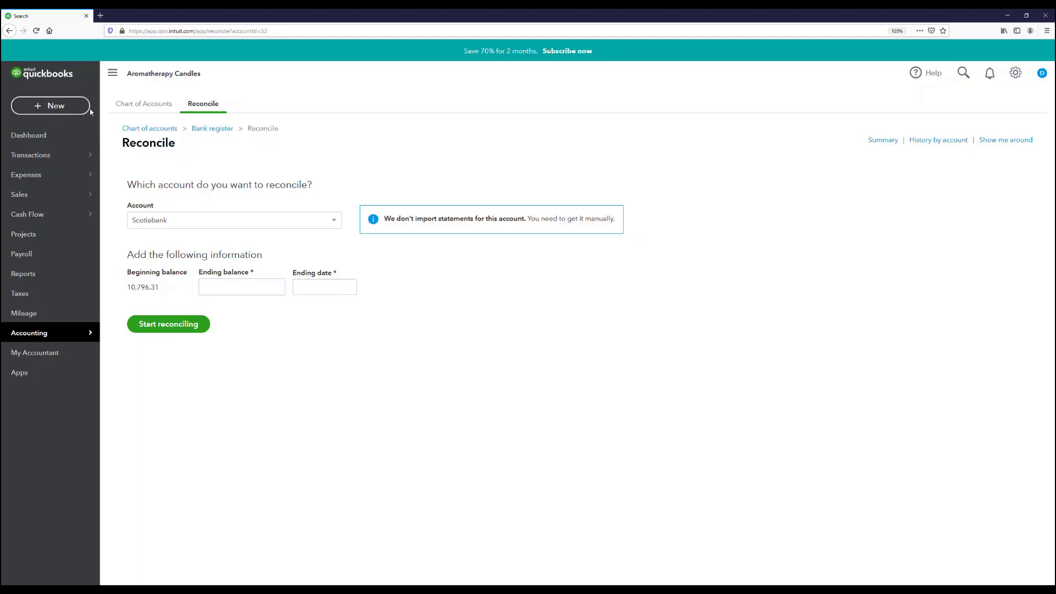
# - Start a Scotiabank bank deposit with Opening Balance Equity as the first line's account, and discard it without saving
pyautogui.click(53, 110)
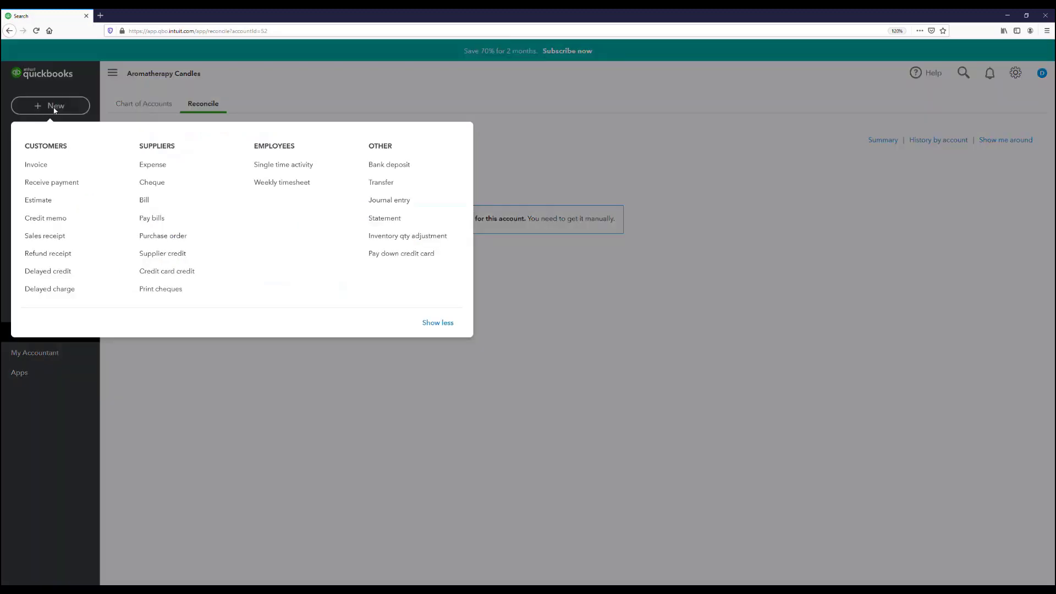
pyautogui.click(379, 165)
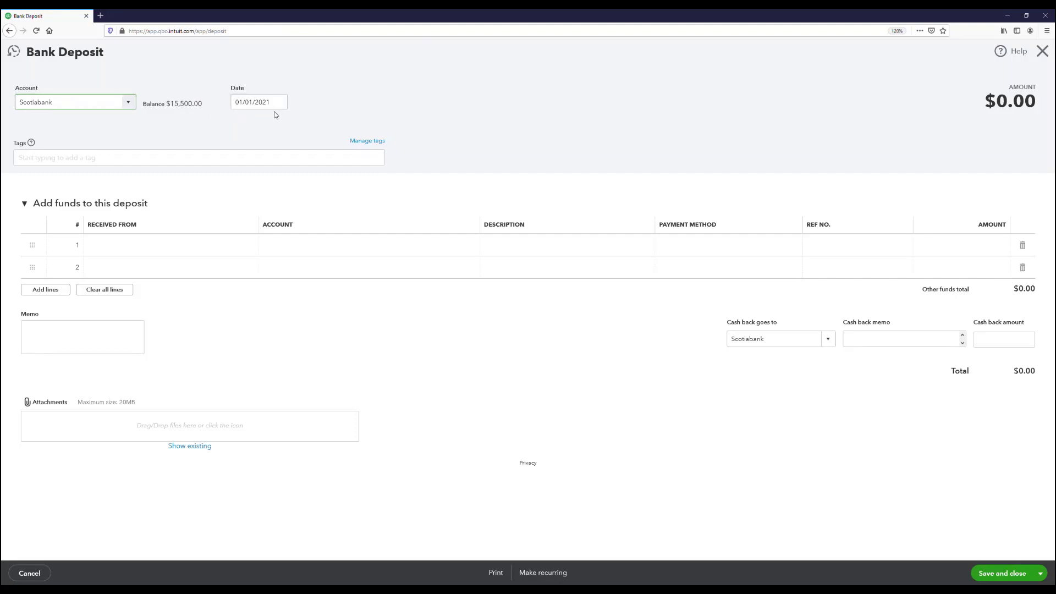
pyautogui.click(276, 244)
pyautogui.write('Opening Balance Equity')
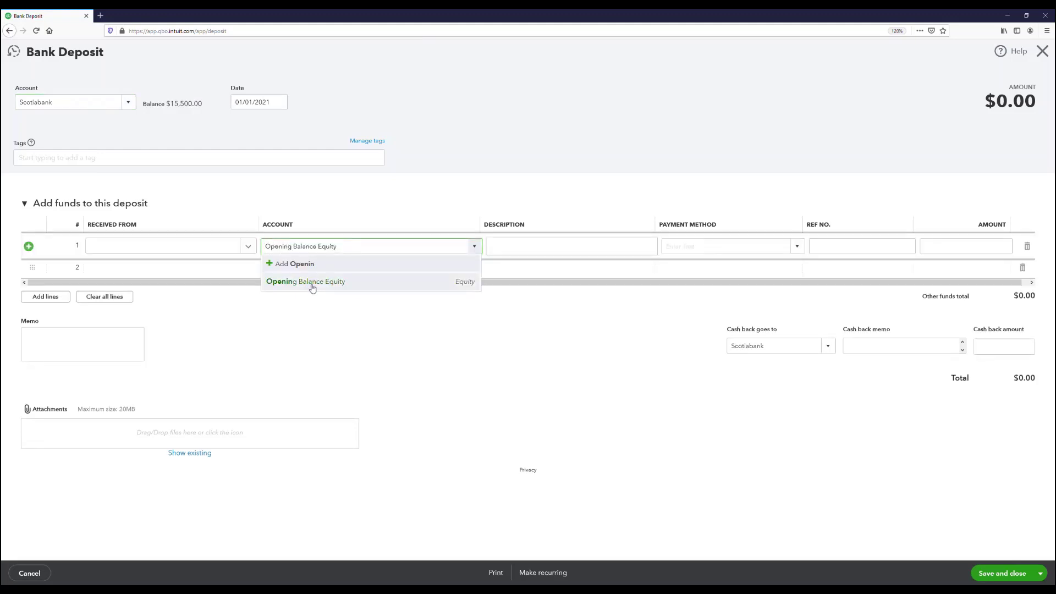
pyautogui.click(306, 282)
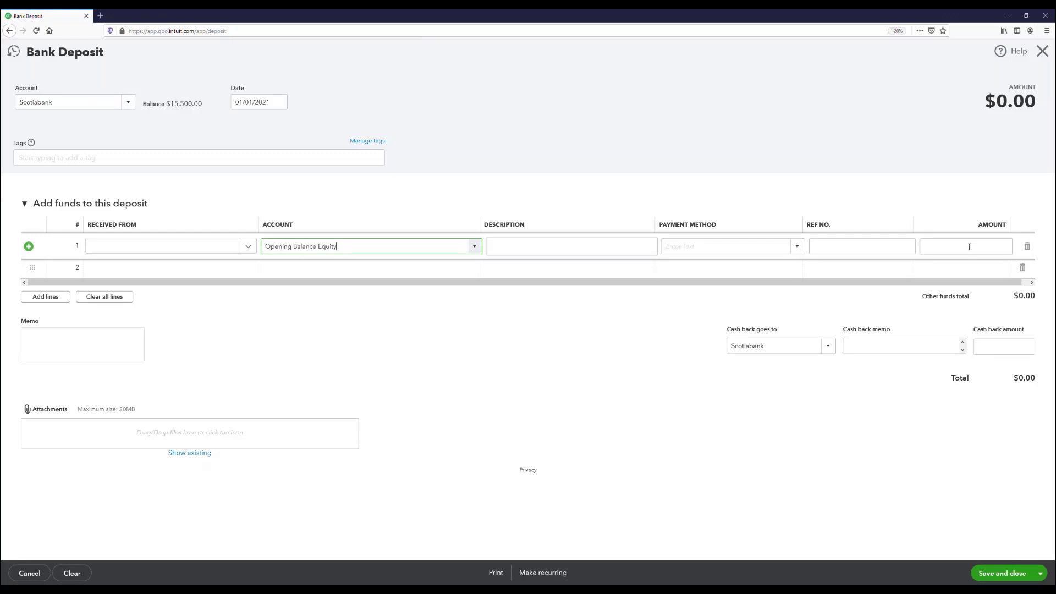
pyautogui.click(1042, 51)
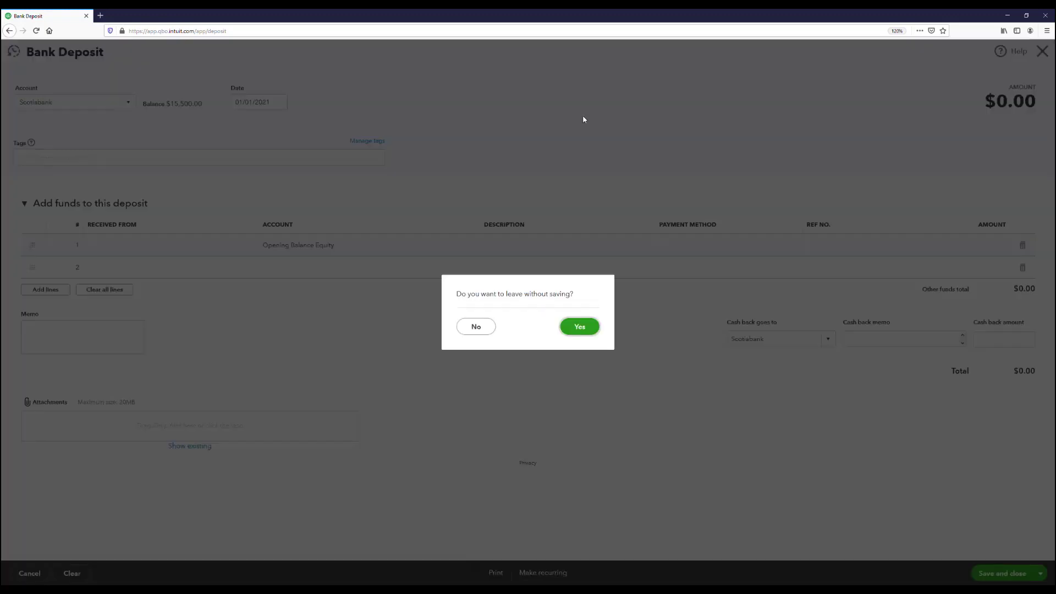
pyautogui.click(580, 327)
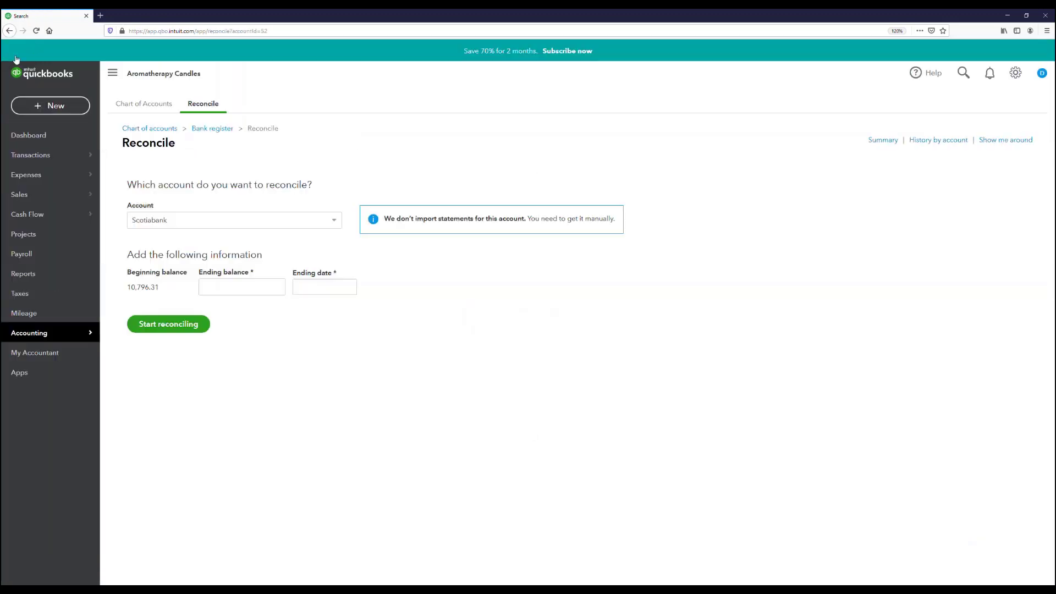
# - Start an expense paid from Scotiabank with Opening Balance Equity as the first line's category, and discard it without saving
pyautogui.click(50, 106)
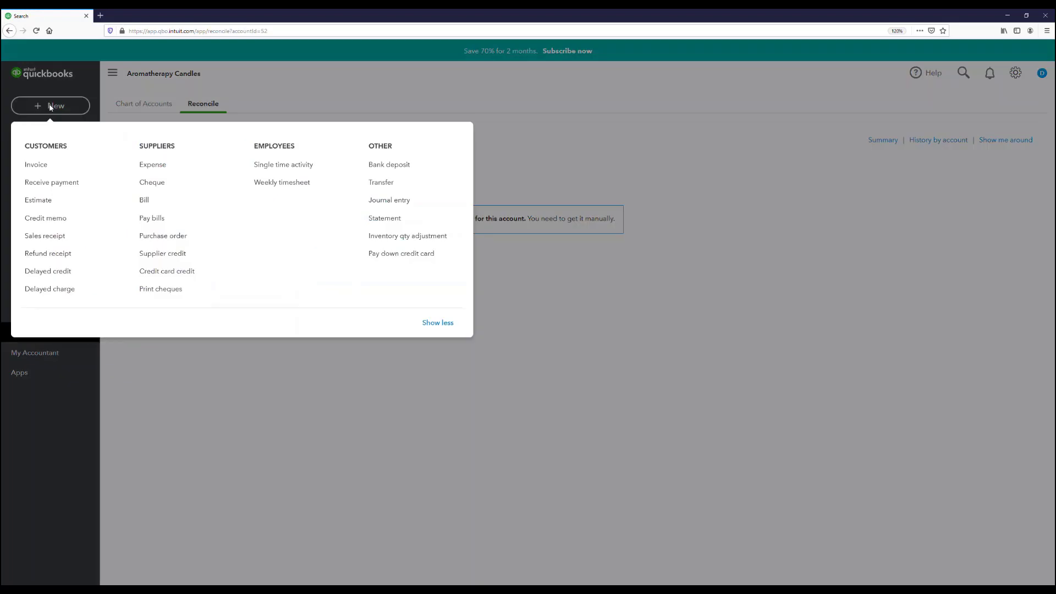
pyautogui.click(158, 164)
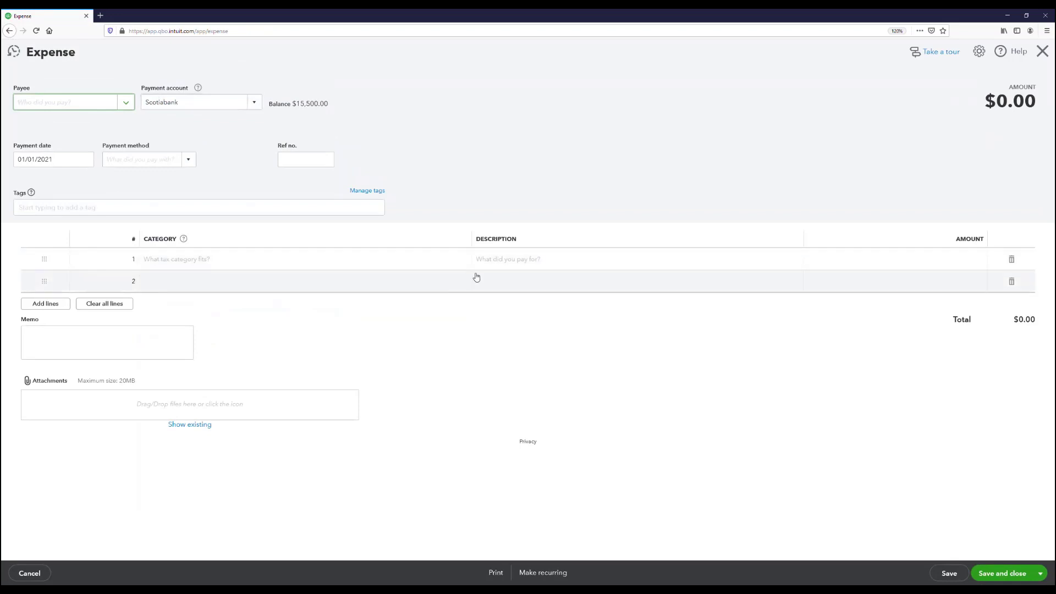
pyautogui.click(164, 260)
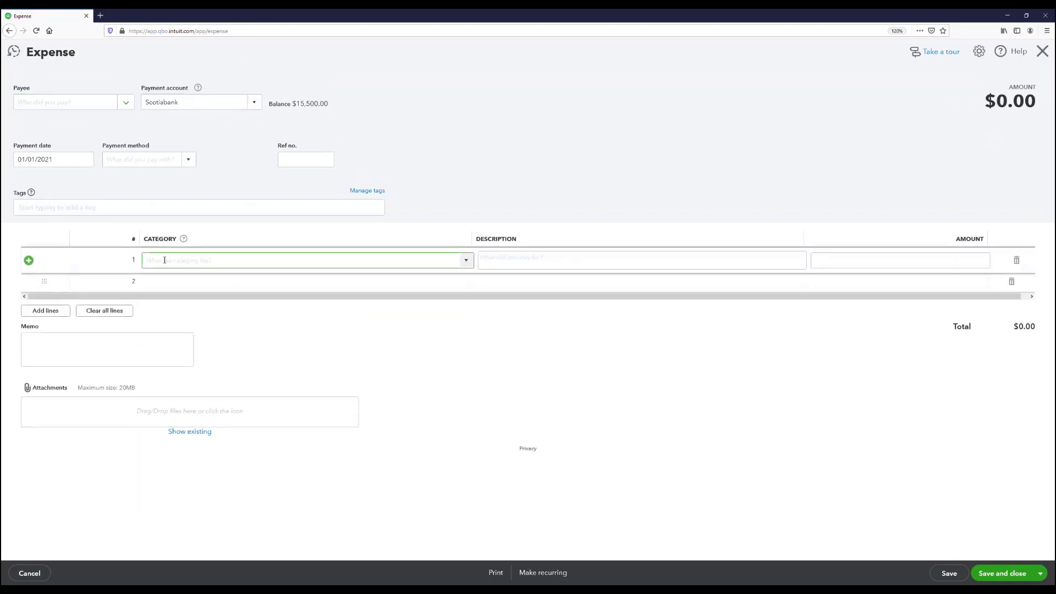
pyautogui.write('opening')
pyautogui.click(191, 299)
pyautogui.click(1042, 51)
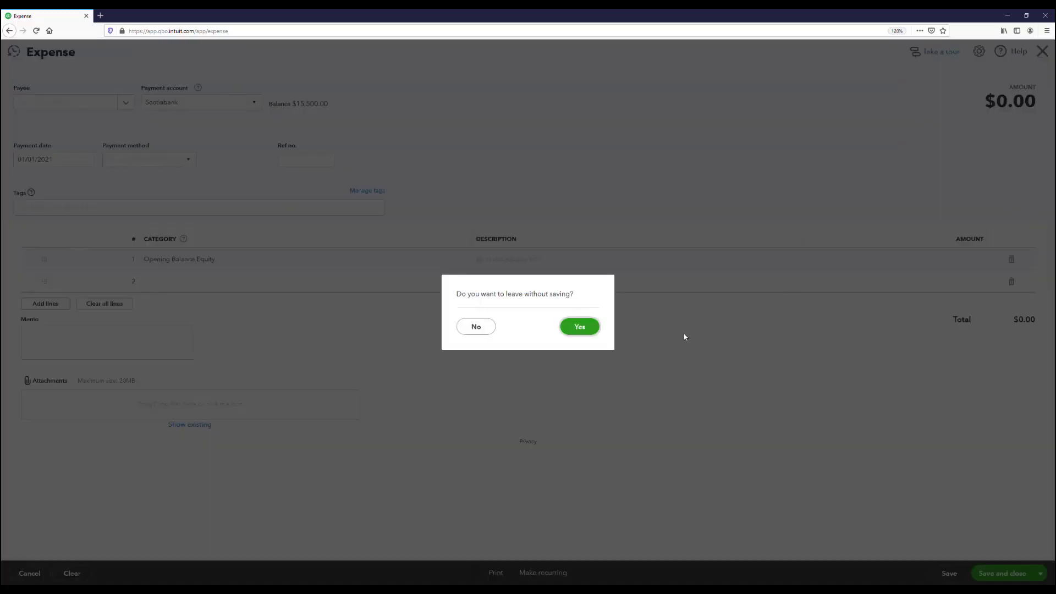
pyautogui.click(575, 328)
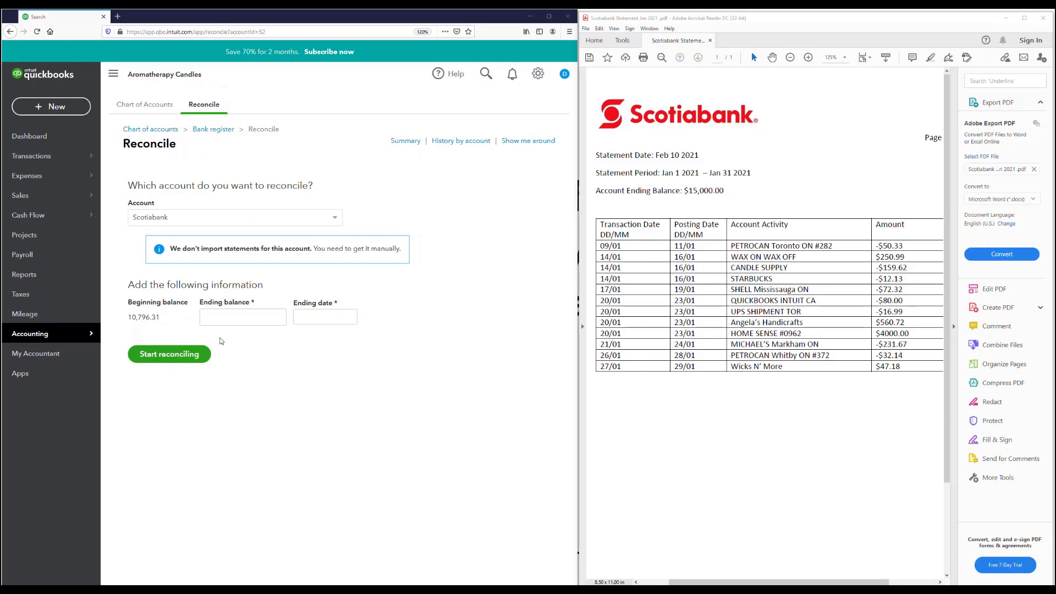
# - Set the Scotiabank statement's ending balance to 15,000.00 and ending date to 31/01/2021, and start reconciling
pyautogui.click(225, 319)
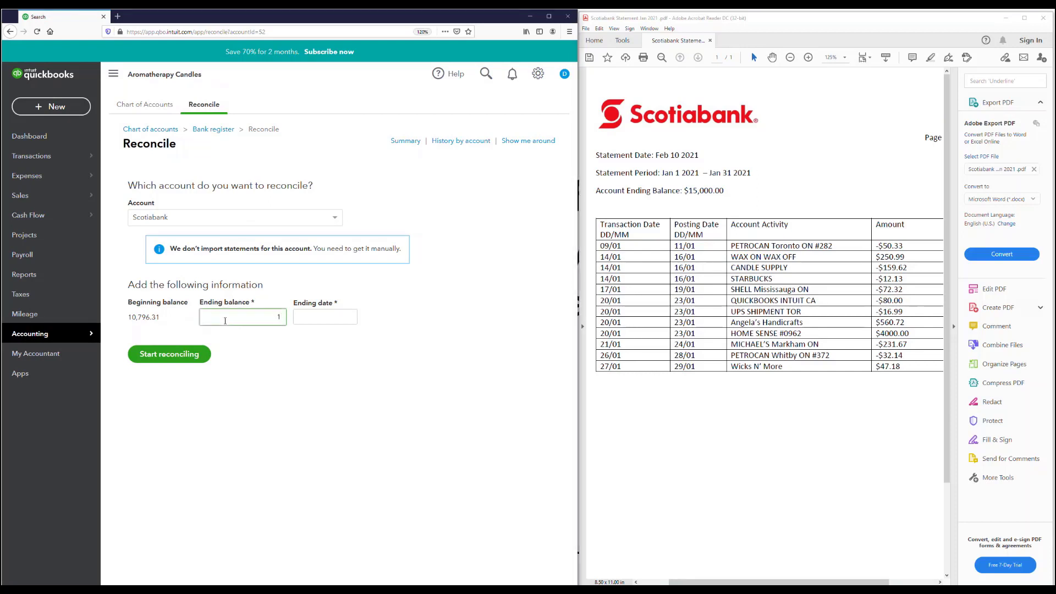
pyautogui.write('15000')
pyautogui.press('Tab')
pyautogui.click(348, 318)
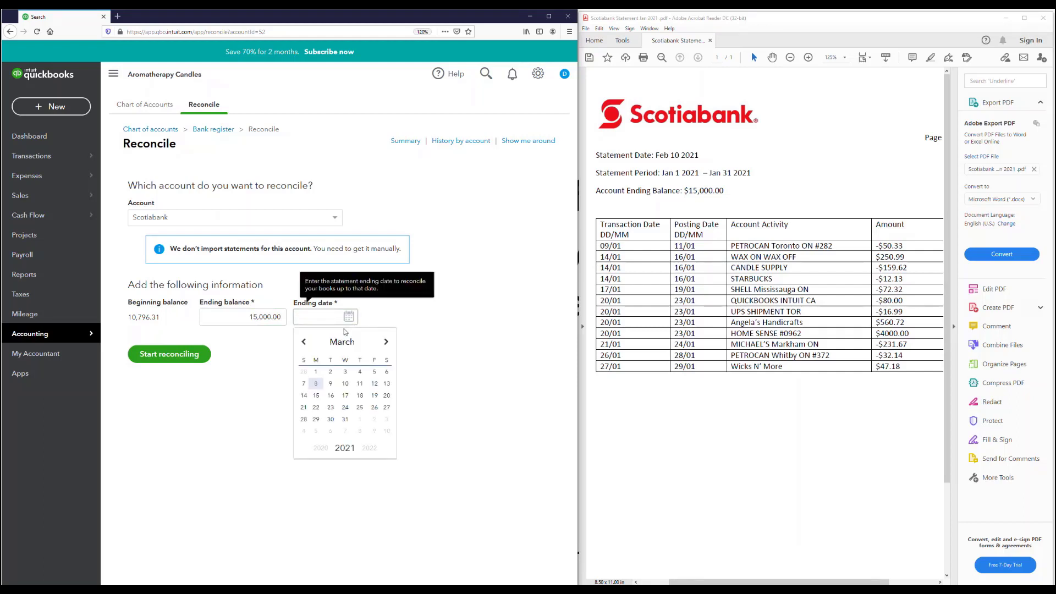
pyautogui.click(303, 342)
pyautogui.click(303, 341)
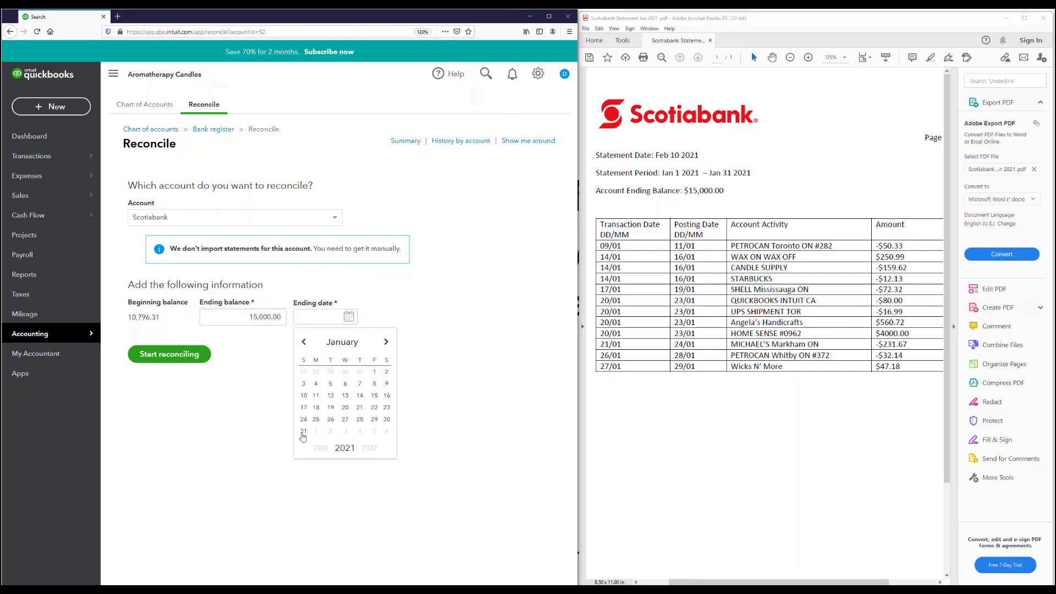
pyautogui.click(303, 431)
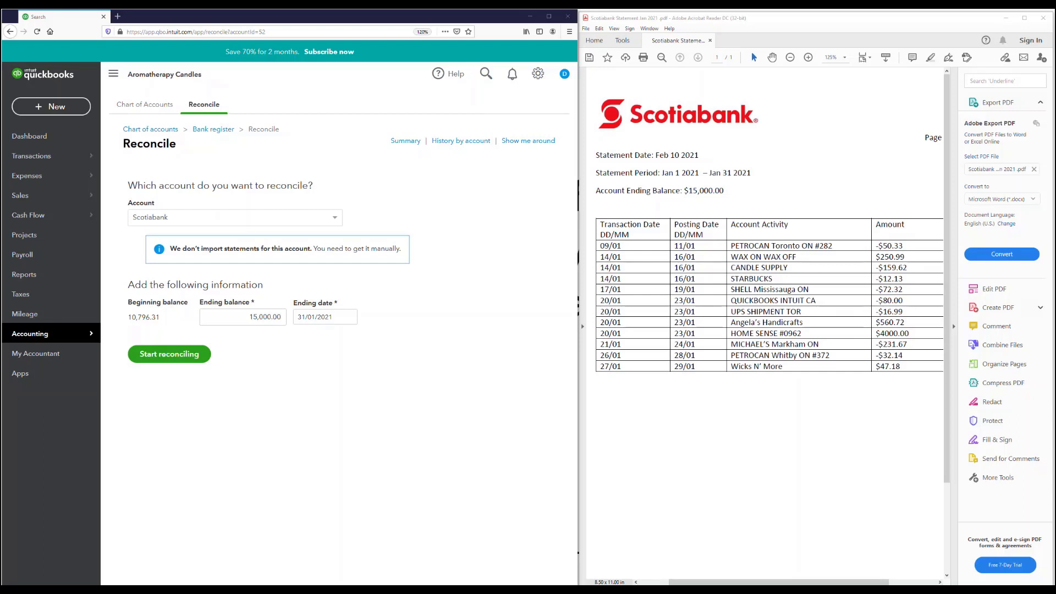
pyautogui.click(180, 355)
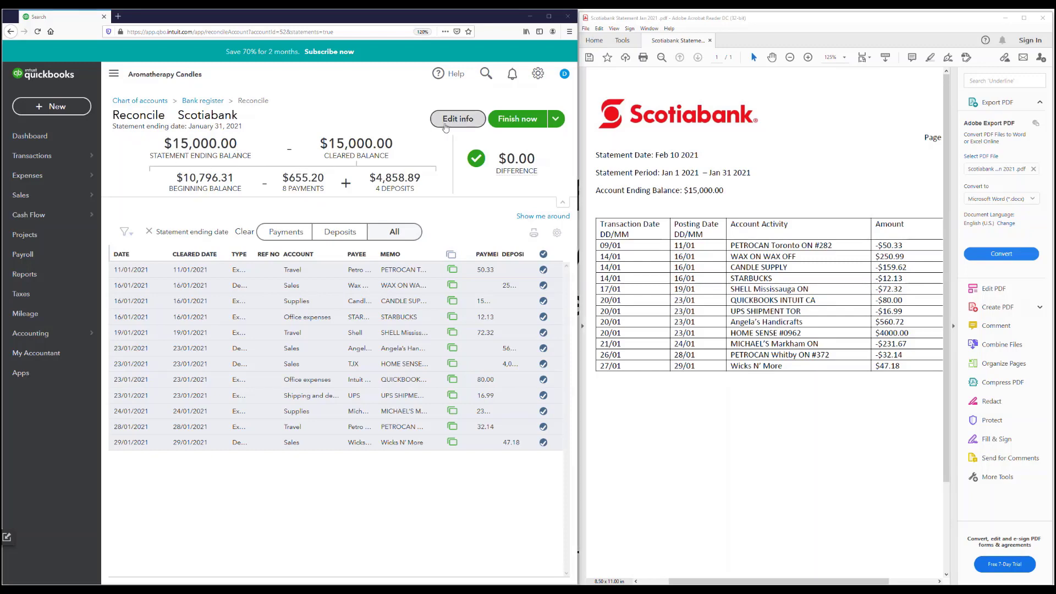
# - Open the reconciliation's statement information for editing and cancel without changes
pyautogui.click(456, 119)
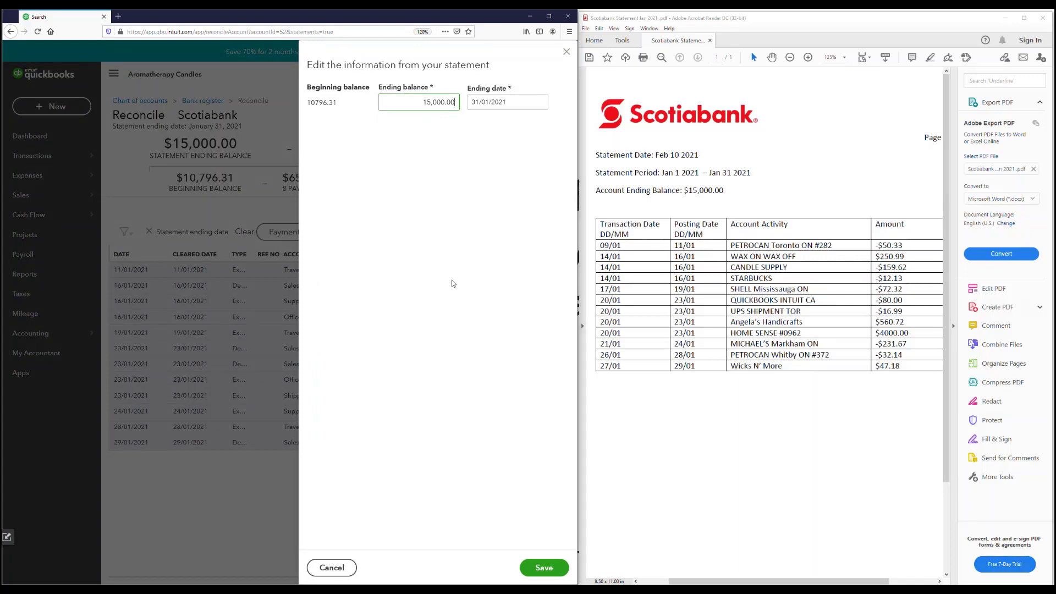
pyautogui.click(332, 566)
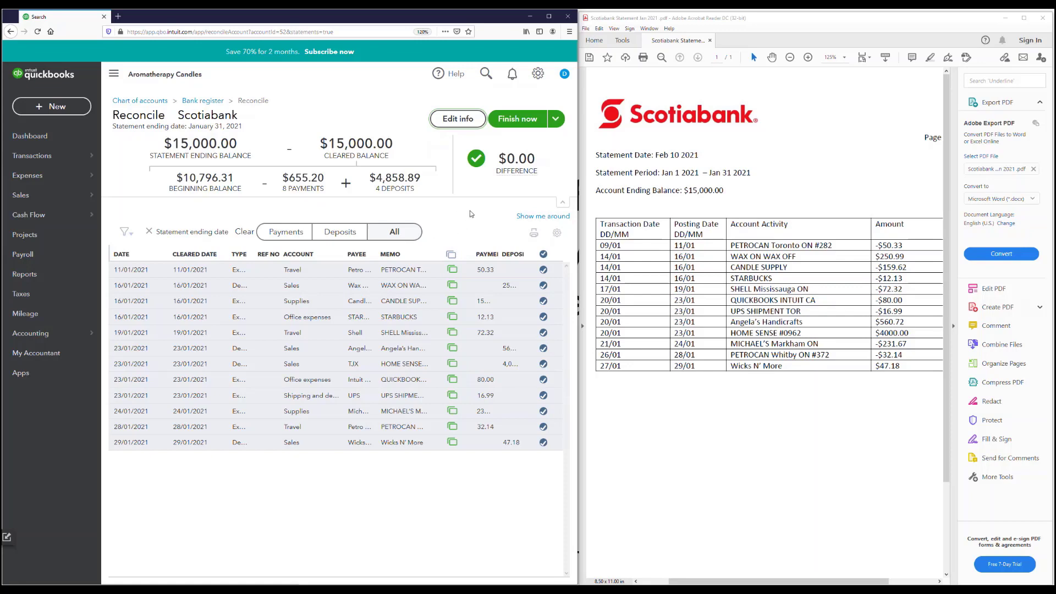
# - Collapse the balance summary and navigation menu, and view the payments alone, the deposits alone and all transactions
pyautogui.click(562, 202)
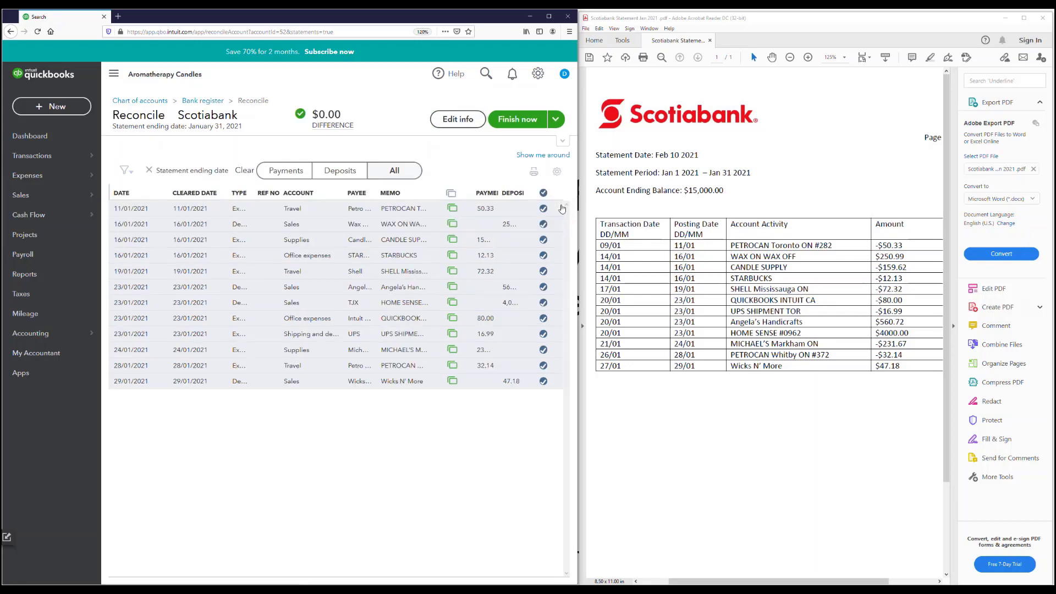
pyautogui.click(115, 74)
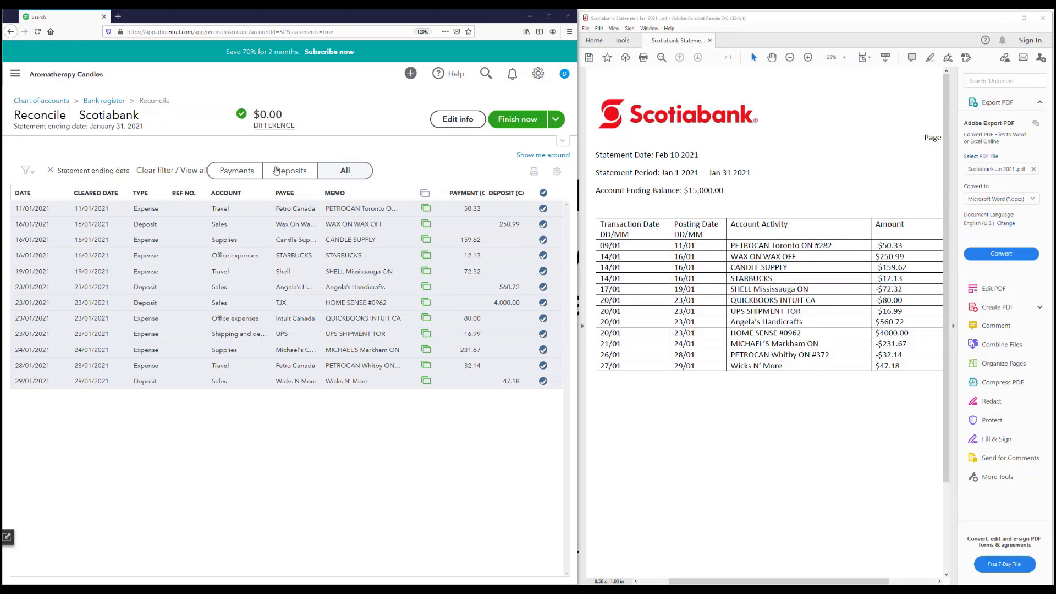
pyautogui.click(235, 176)
pyautogui.click(292, 173)
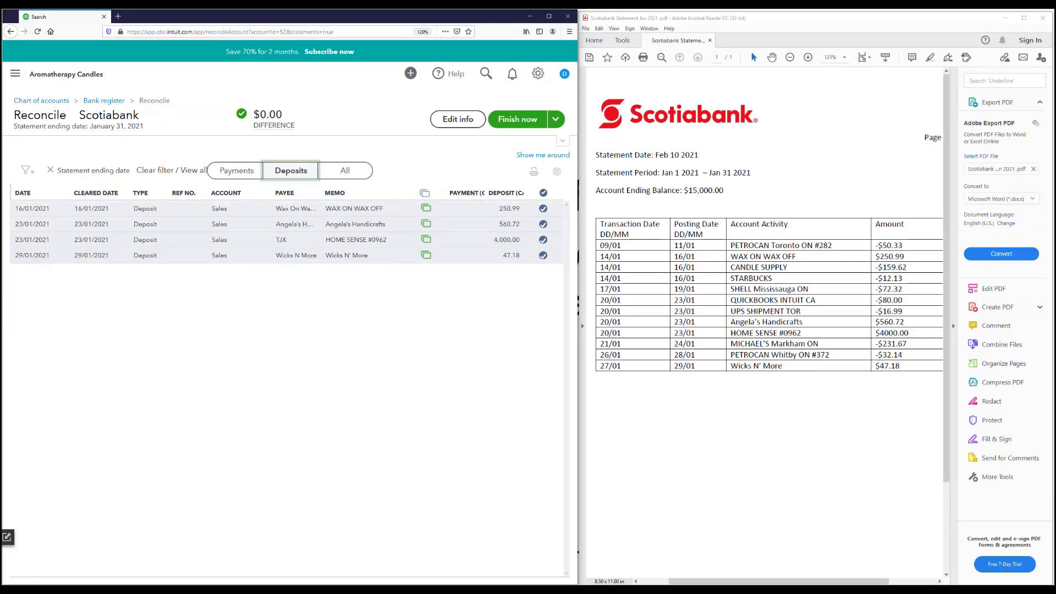
pyautogui.click(336, 172)
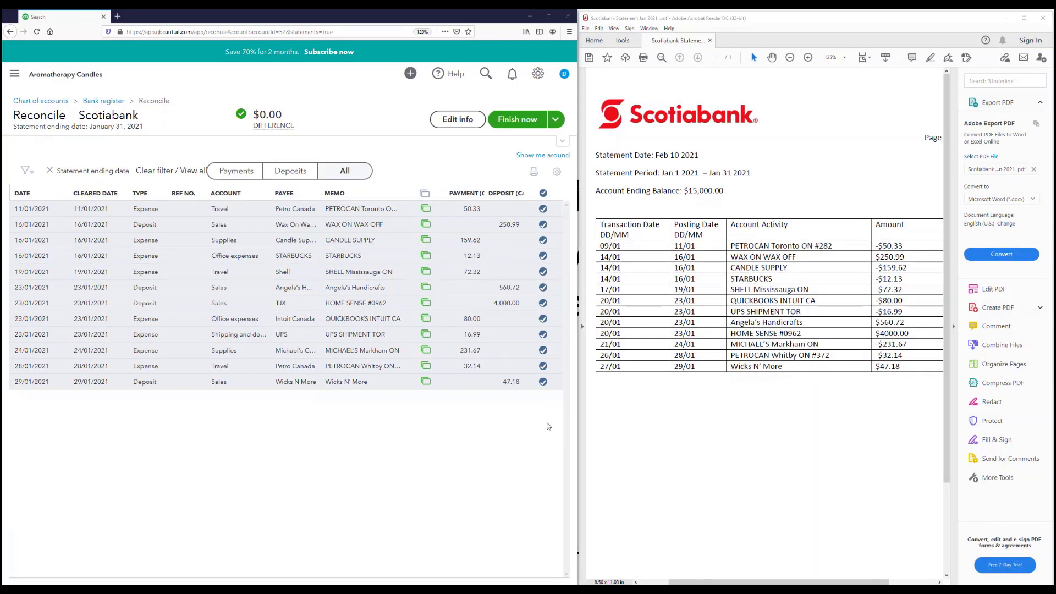
# - Deselect all transactions and remove the statement ending date filter
pyautogui.click(543, 194)
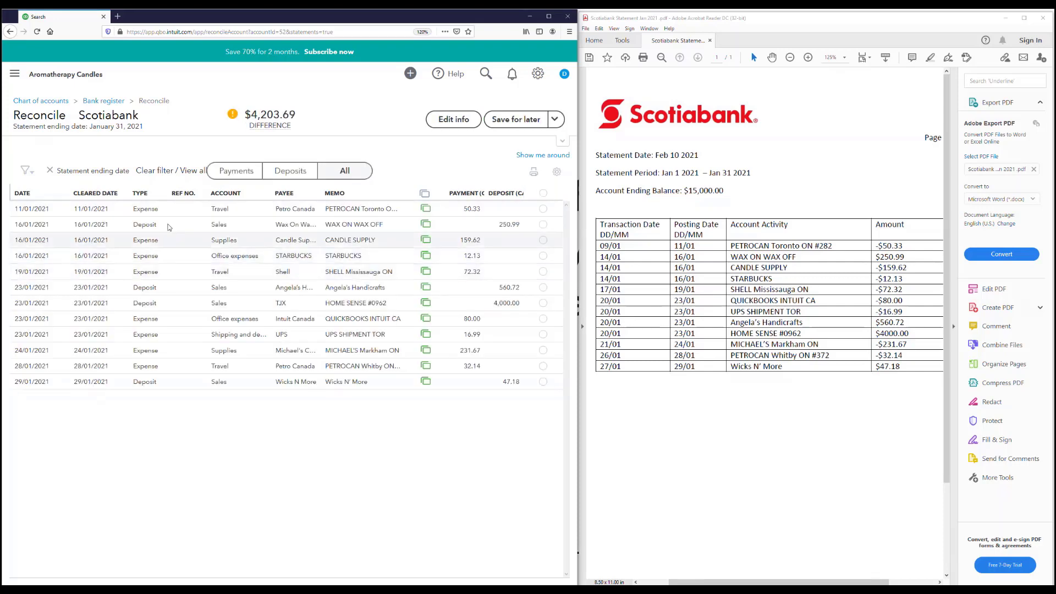
pyautogui.click(50, 171)
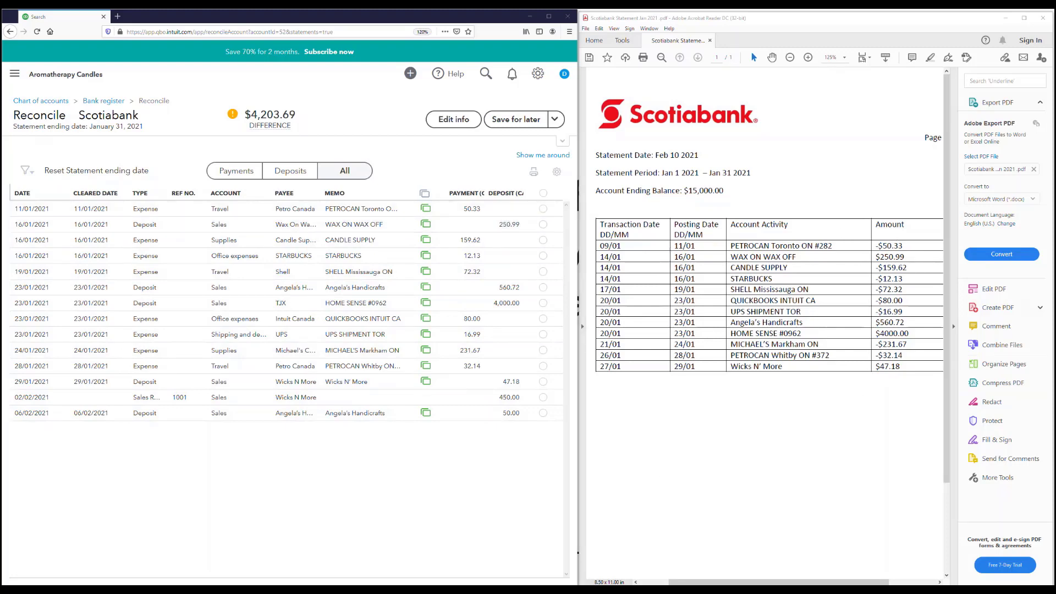
# - Mark the 50.33 Petro Canada expense as cleared and highlight its -$50.33 amount in the statement PDF
pyautogui.click(542, 208)
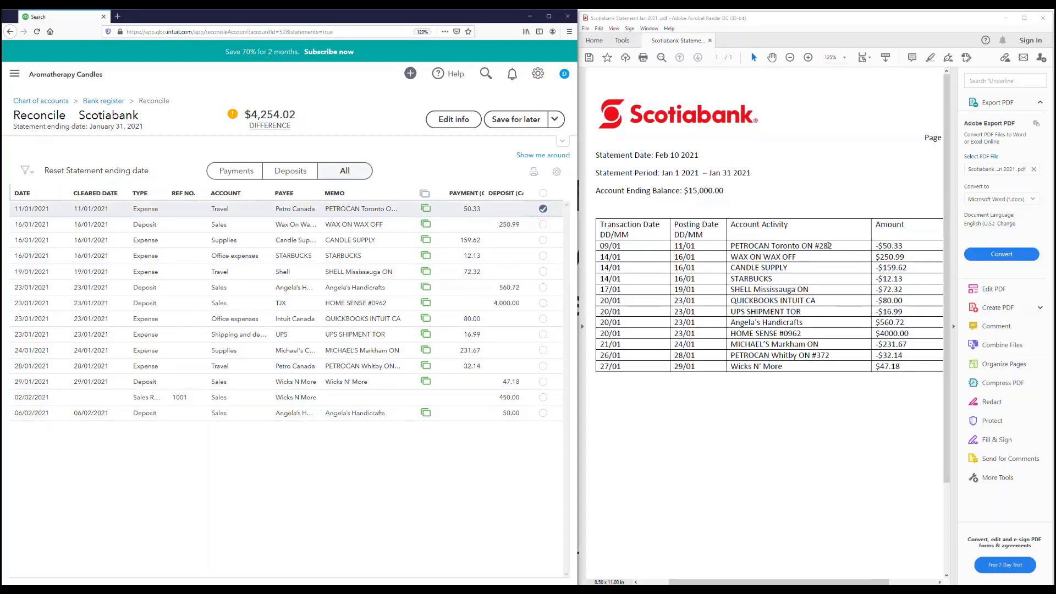
pyautogui.moveTo(730, 246); pyautogui.dragTo(893, 248)
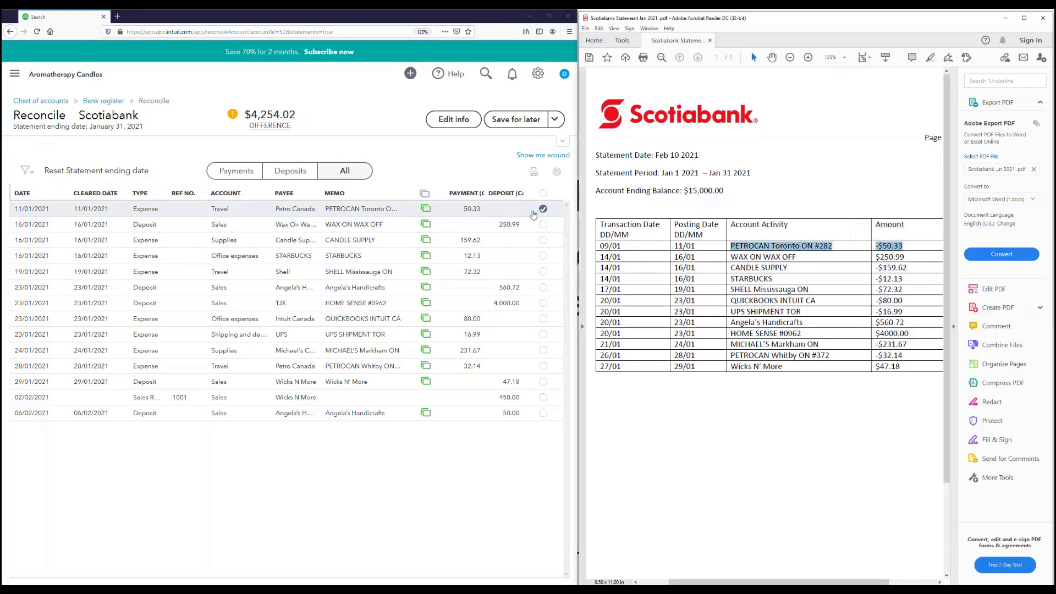
pyautogui.click(773, 288)
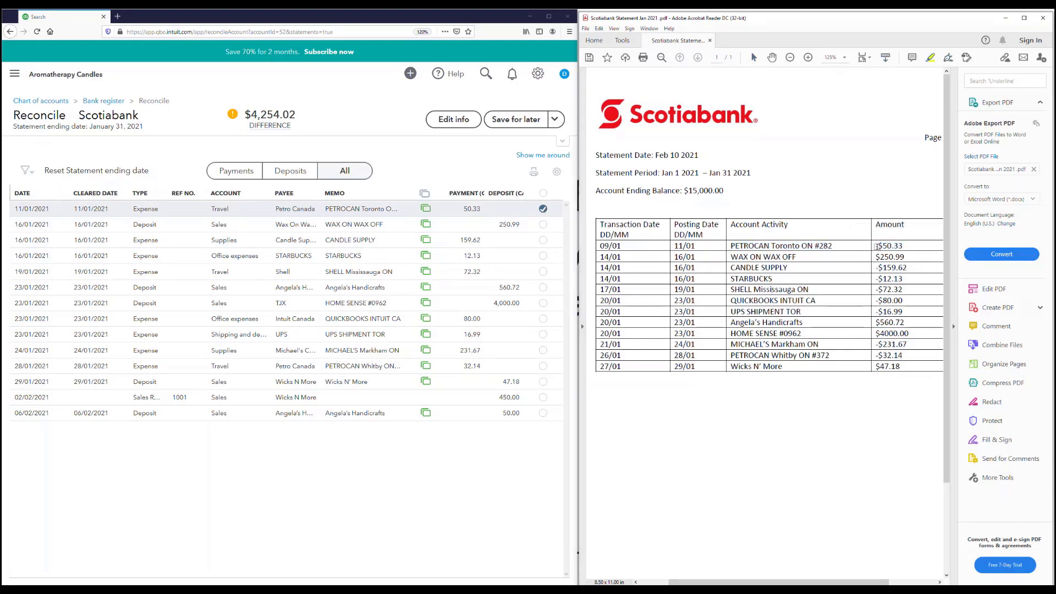
pyautogui.moveTo(875, 247); pyautogui.dragTo(918, 244)
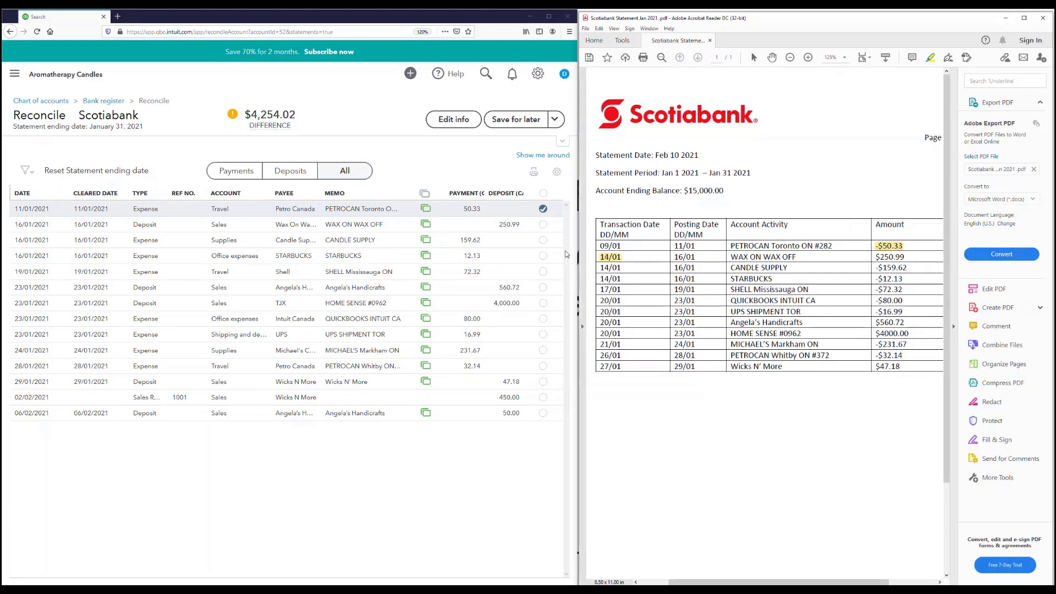
# - Mark the Wax On Wax Off deposit and the Candle Supply and Starbucks expenses as cleared, highlighting their amounts in the statement PDF
pyautogui.click(543, 225)
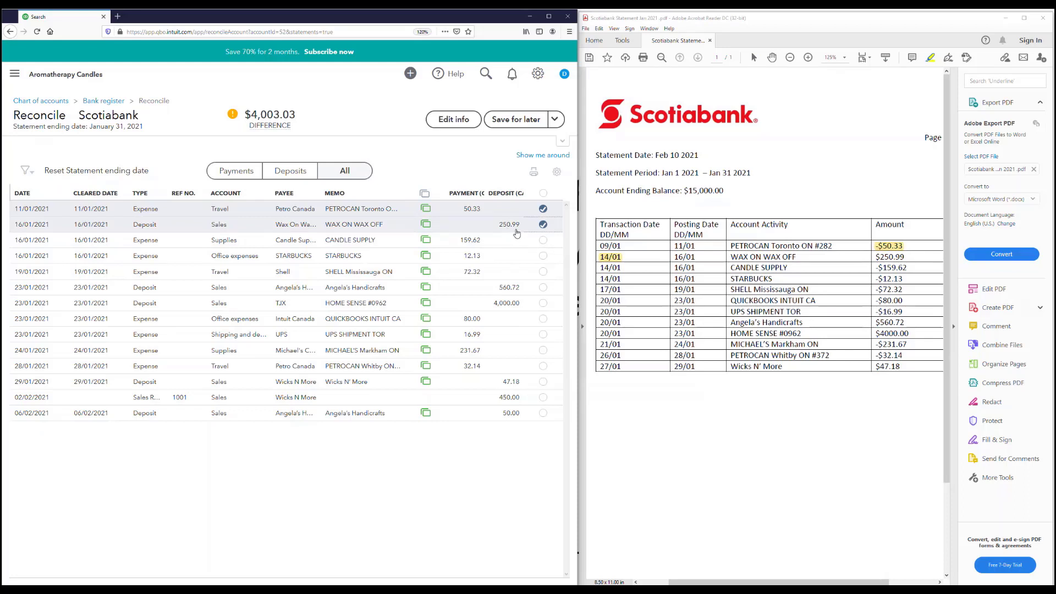
pyautogui.moveTo(874, 257); pyautogui.dragTo(906, 257)
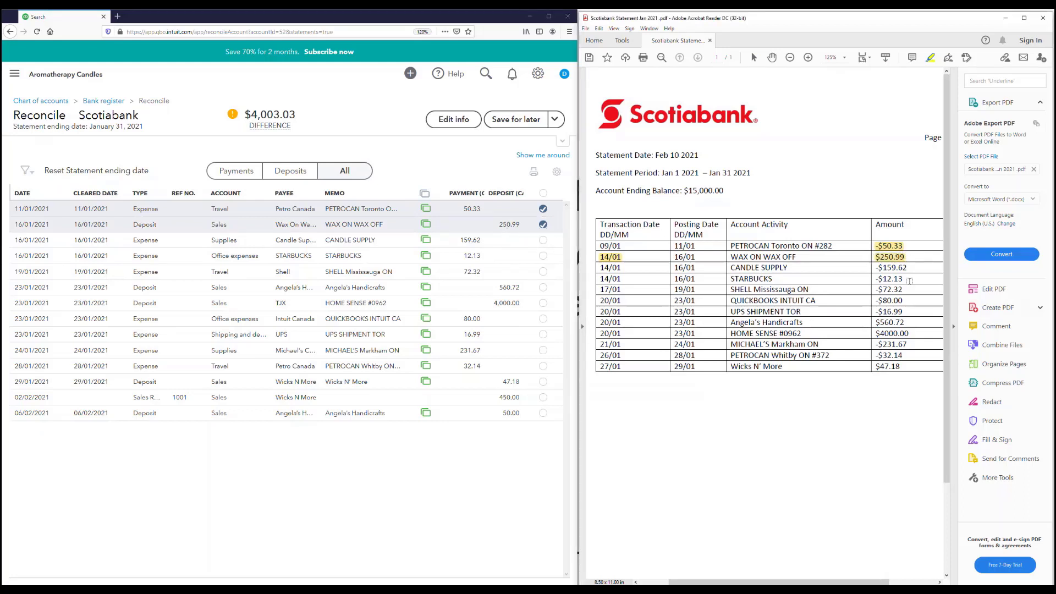
pyautogui.click(543, 243)
pyautogui.click(543, 256)
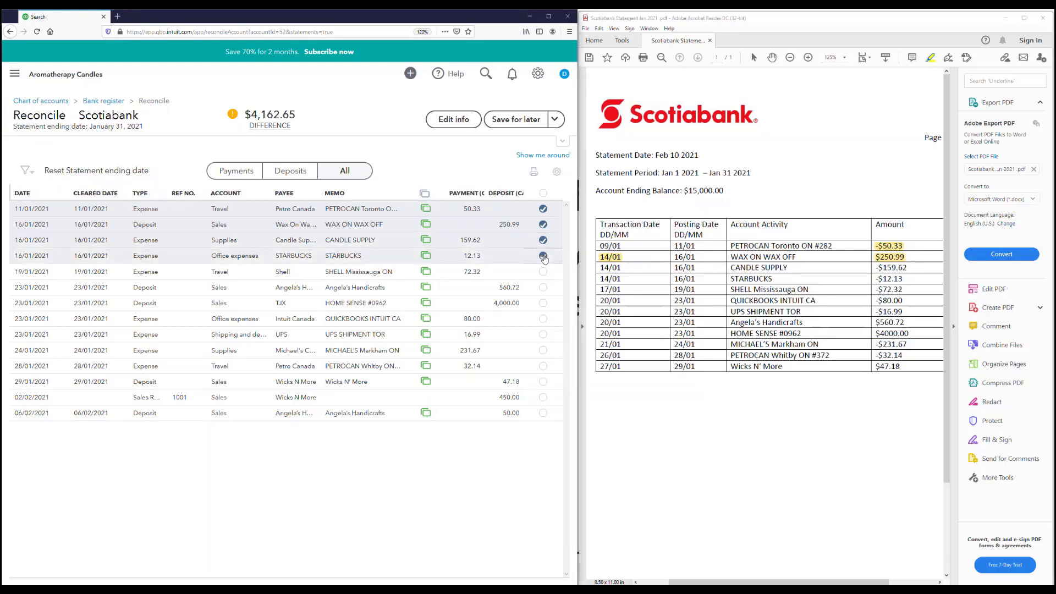
pyautogui.moveTo(873, 268); pyautogui.dragTo(909, 280)
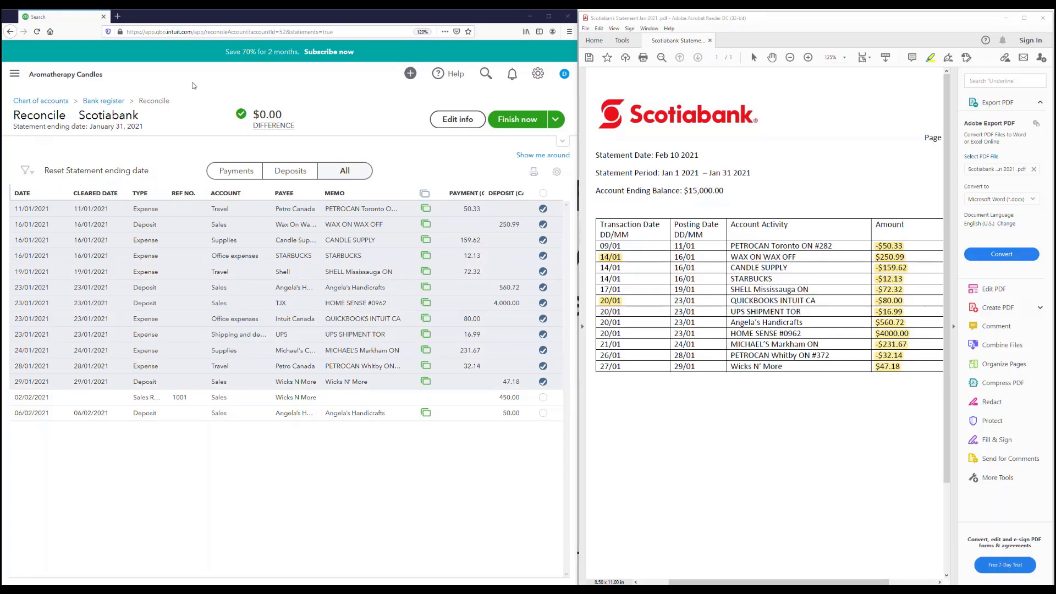
# - Restore the navigation menu, and view the new transaction types without creating one
pyautogui.click(16, 82)
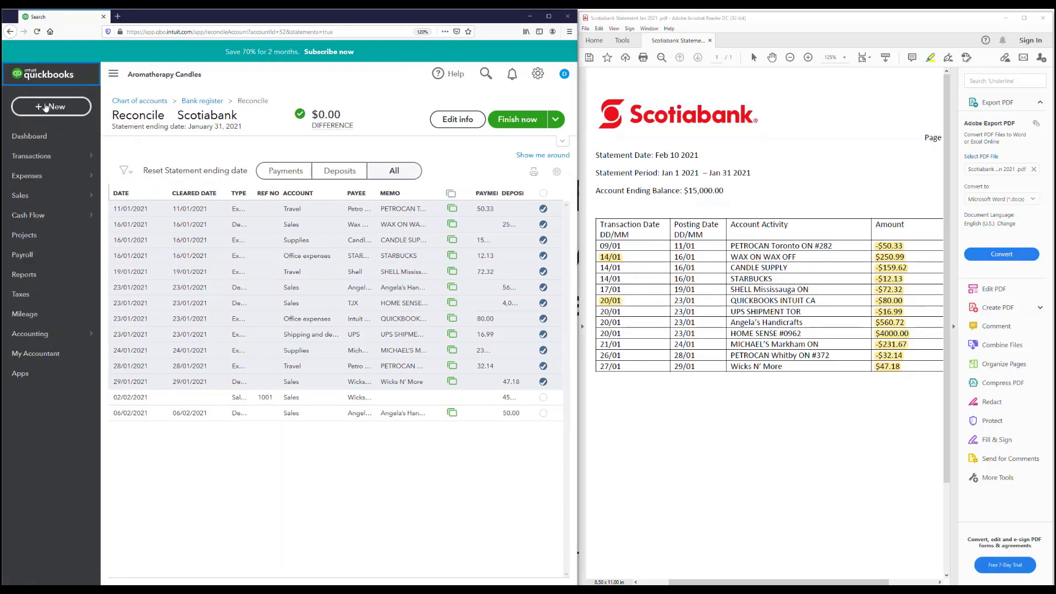
pyautogui.click(47, 106)
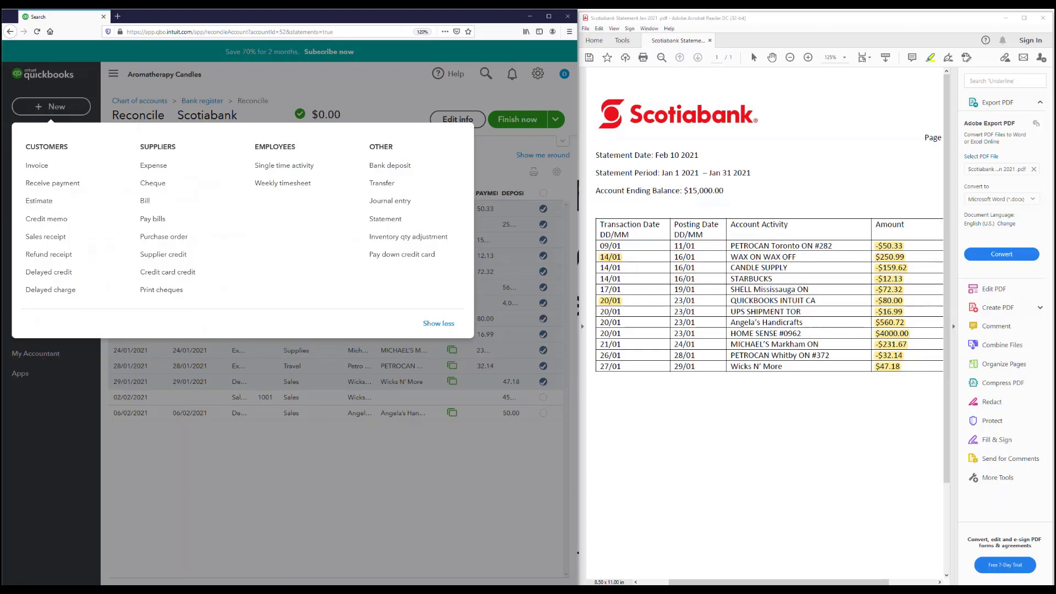
pyautogui.press('Escape')
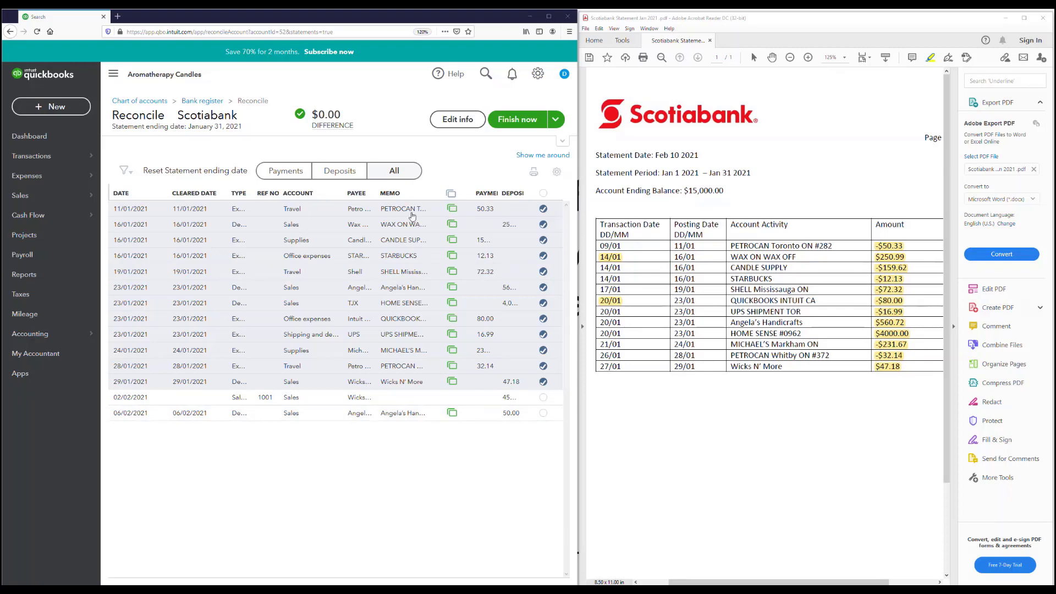
# - Open the full bank deposit record for Wax On Wax Off in a maximized window, and close it without changes
pyautogui.click(417, 229)
pyautogui.click(400, 280)
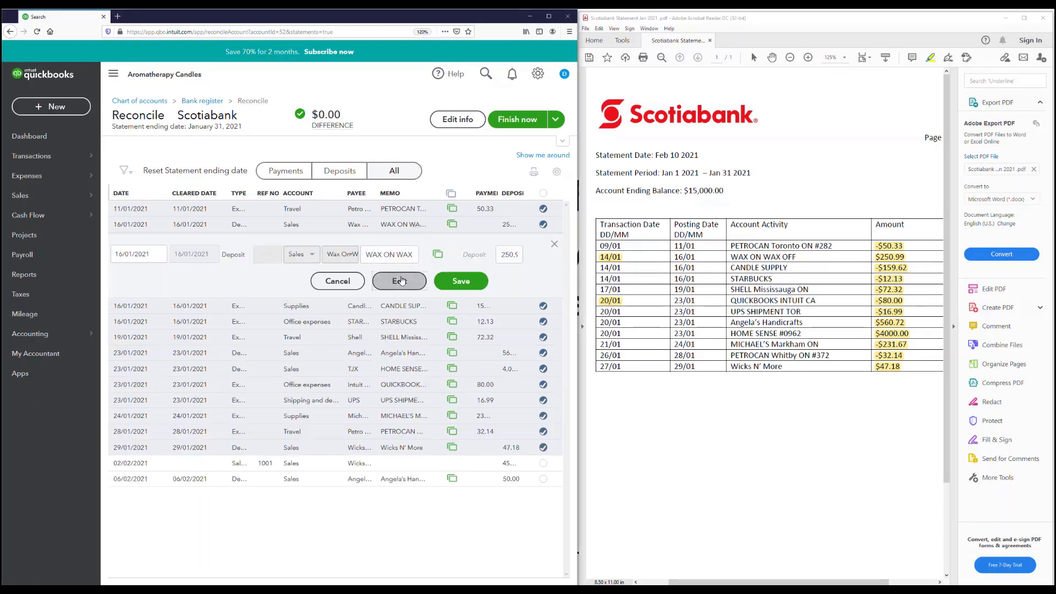
pyautogui.click(549, 16)
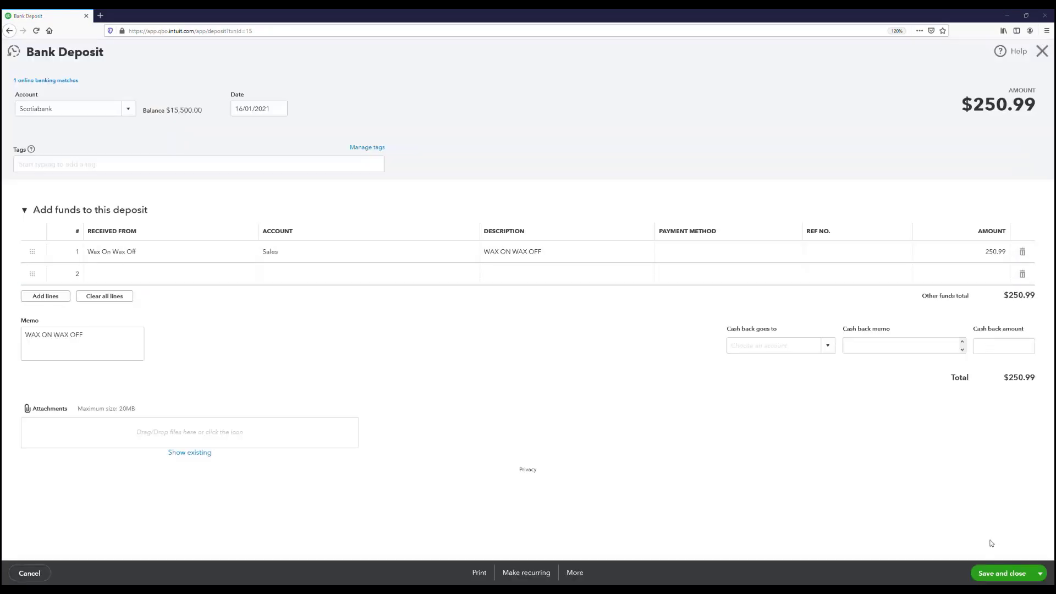
pyautogui.click(1042, 51)
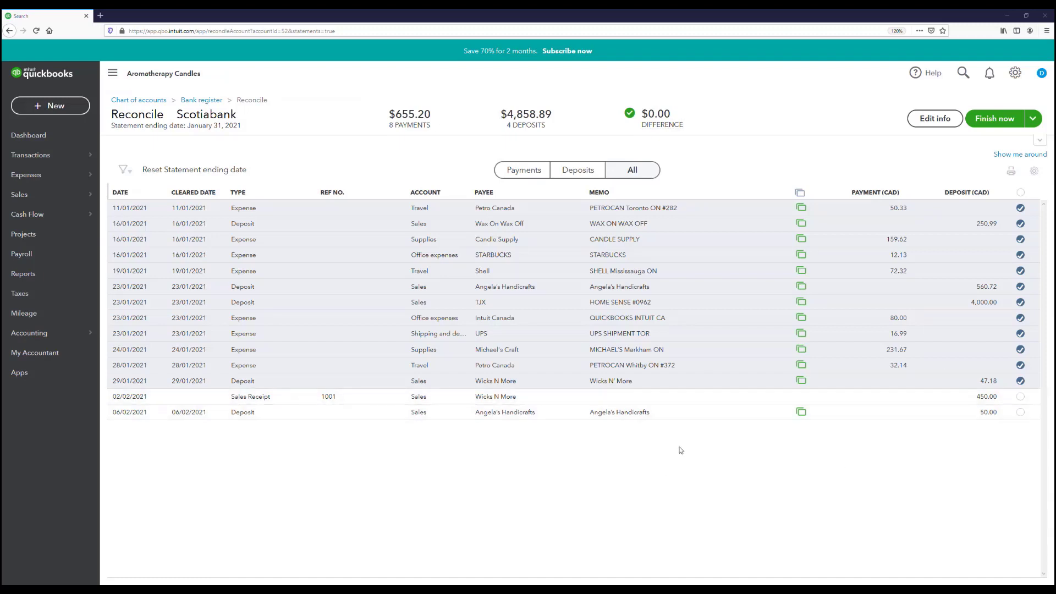
# - Save the Scotiabank reconciliation for later and resume it
pyautogui.click(1032, 119)
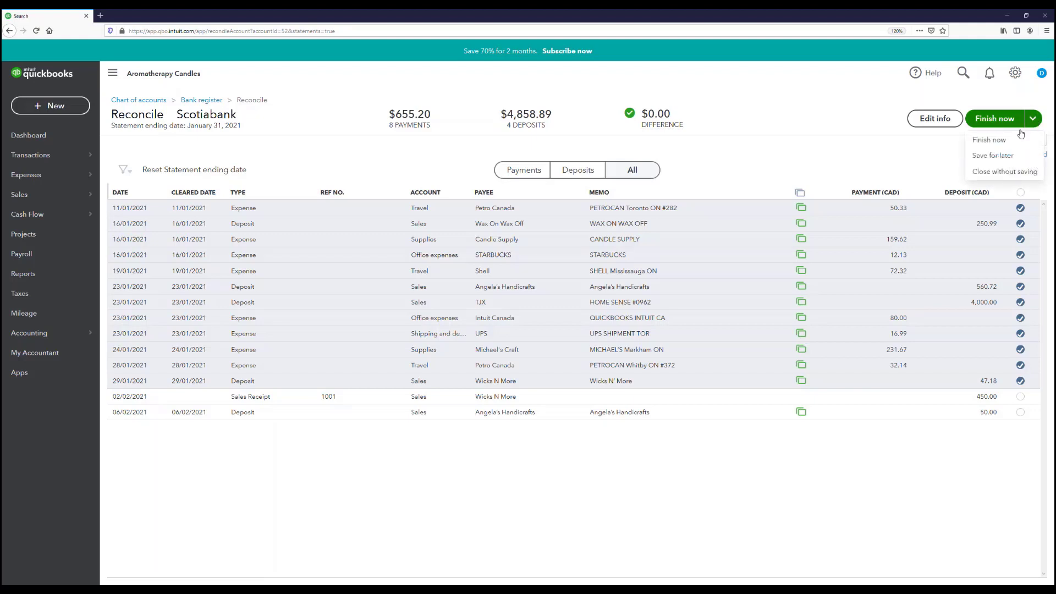
pyautogui.click(1002, 158)
pyautogui.click(622, 365)
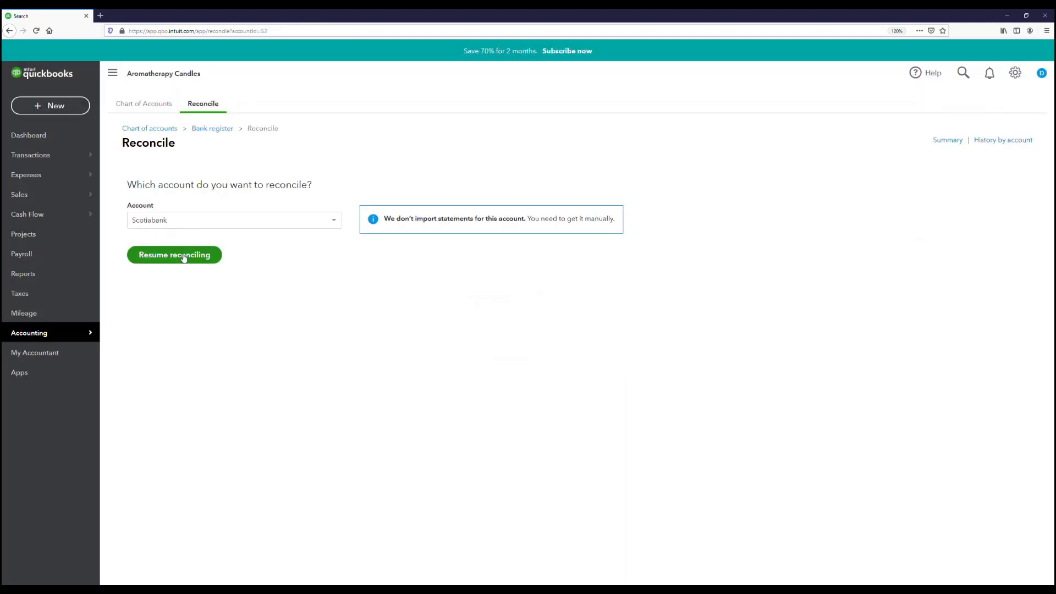
pyautogui.click(184, 256)
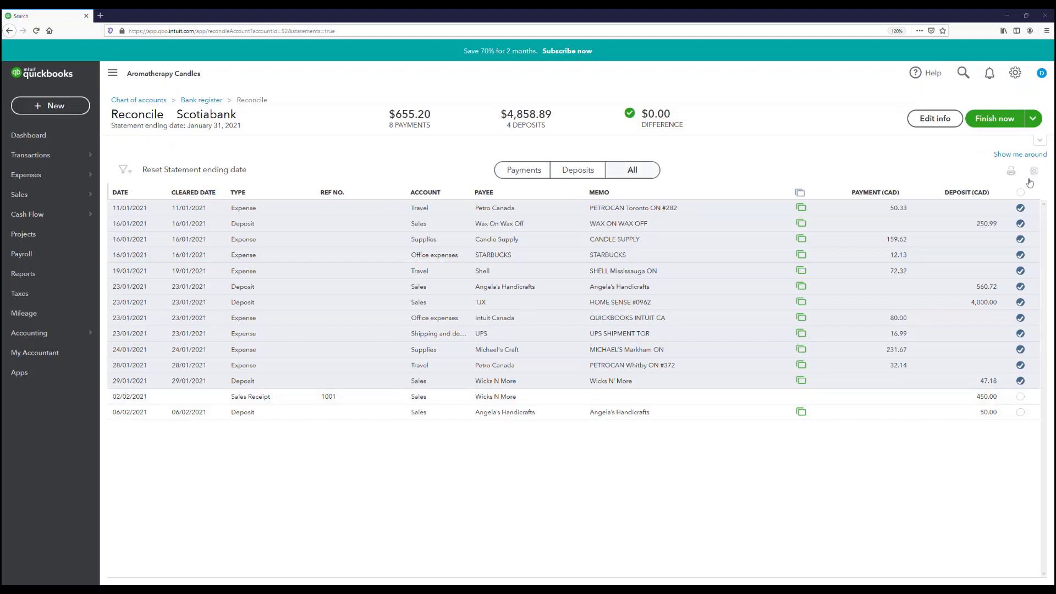
# - Expand the balance summary, deselect the 47.18 Wicks N More deposit to check the difference explanation, and reselect it
pyautogui.click(1039, 142)
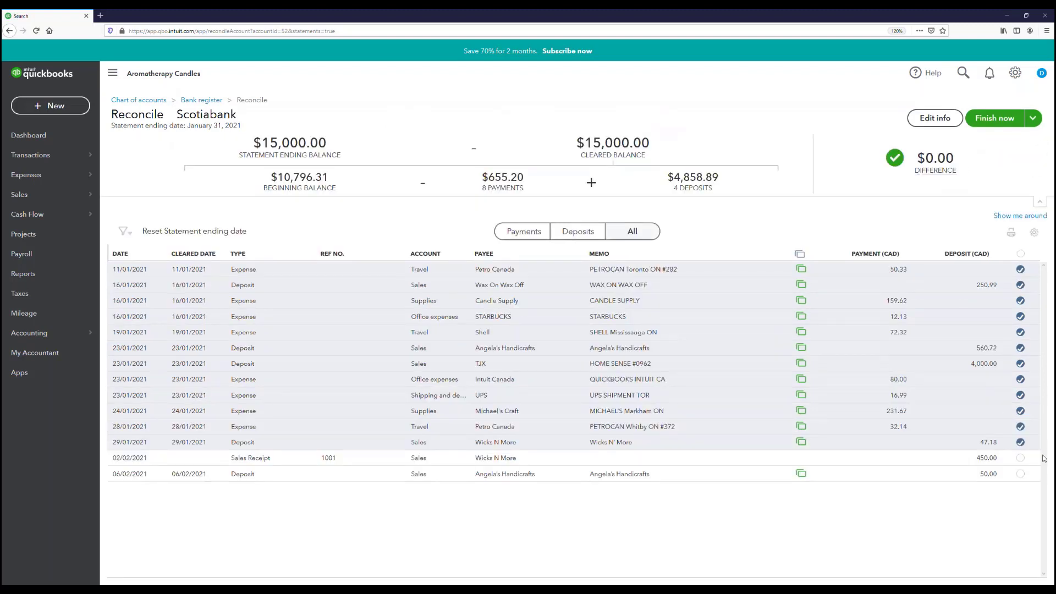
pyautogui.click(1021, 443)
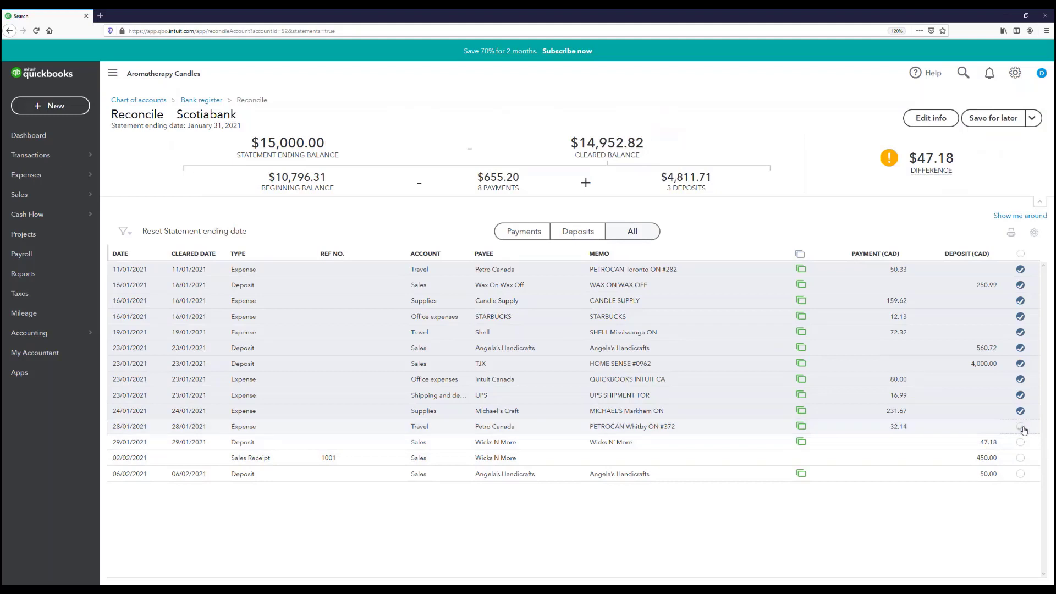
pyautogui.click(1021, 428)
pyautogui.click(1020, 427)
pyautogui.moveTo(958, 157)
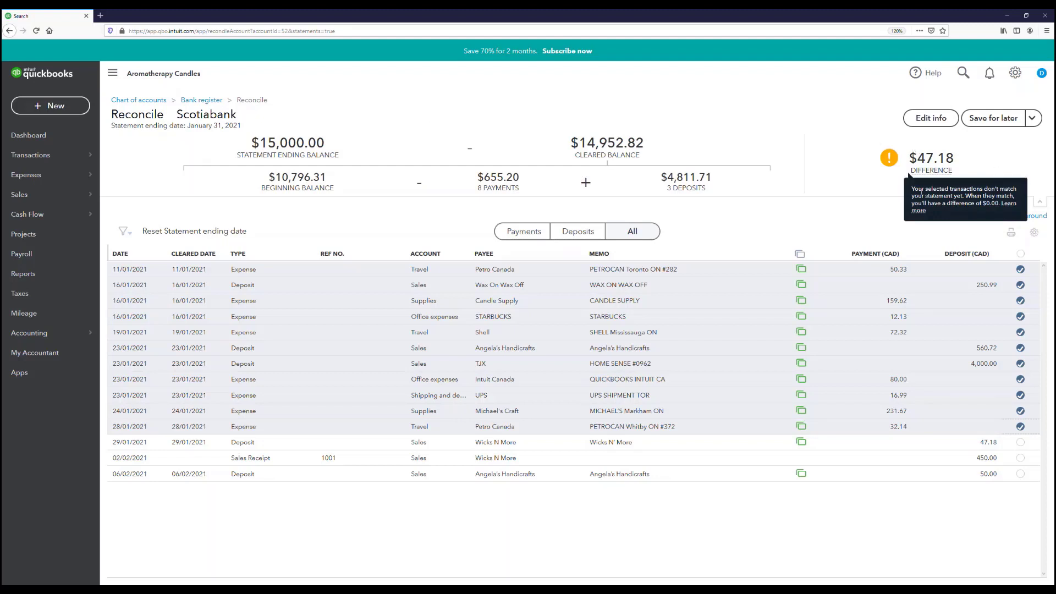
pyautogui.click(1021, 444)
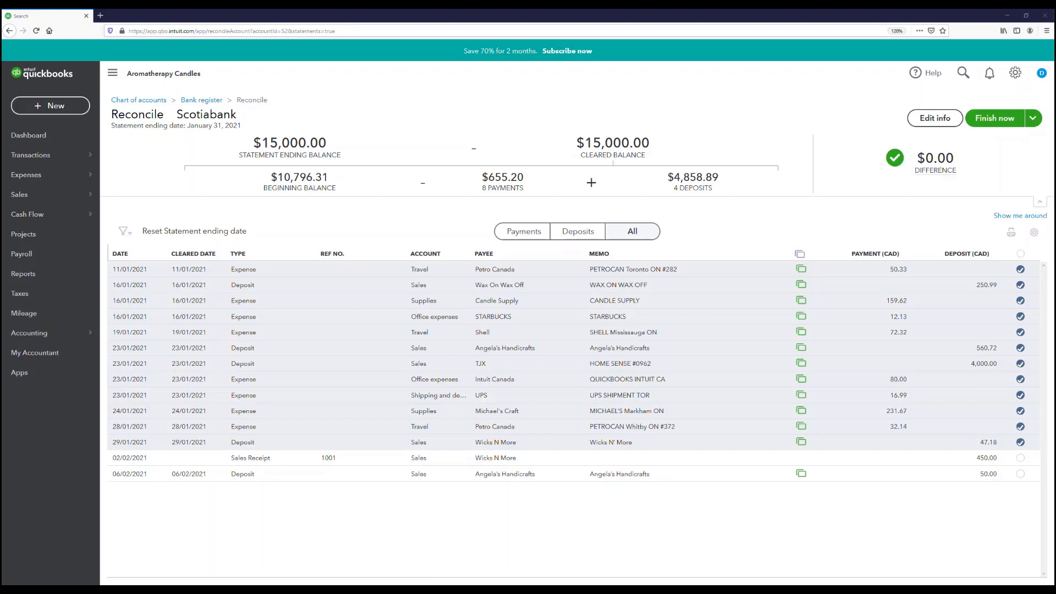
# - Change the Wax On Wax Off deposit amount to 250.00 and save the edit to the bank-downloaded transaction
pyautogui.click(993, 286)
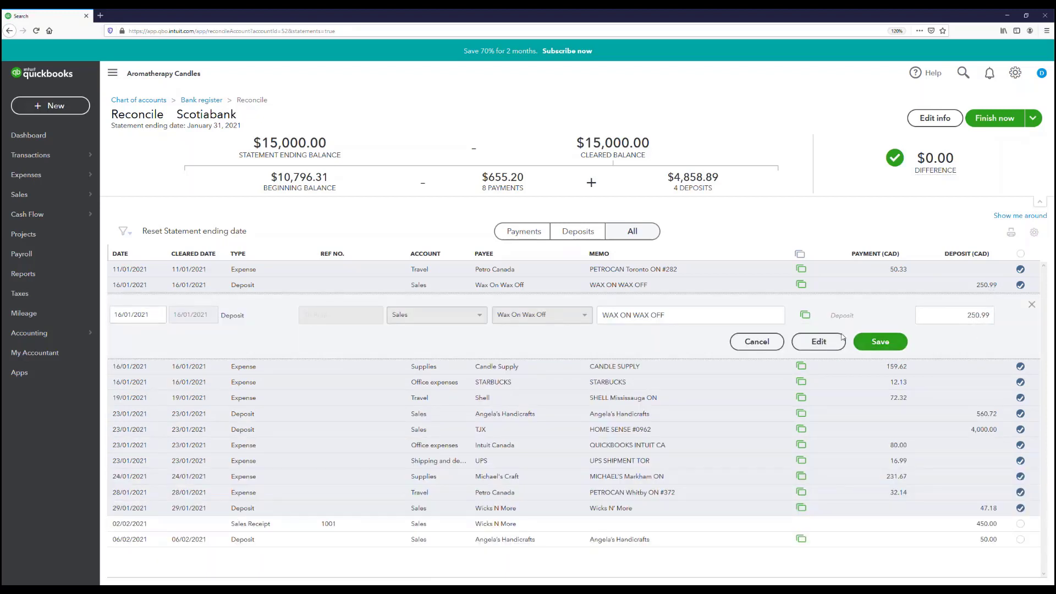
pyautogui.click(992, 315)
pyautogui.press('BackSpace')
pyautogui.press('BackSpace')
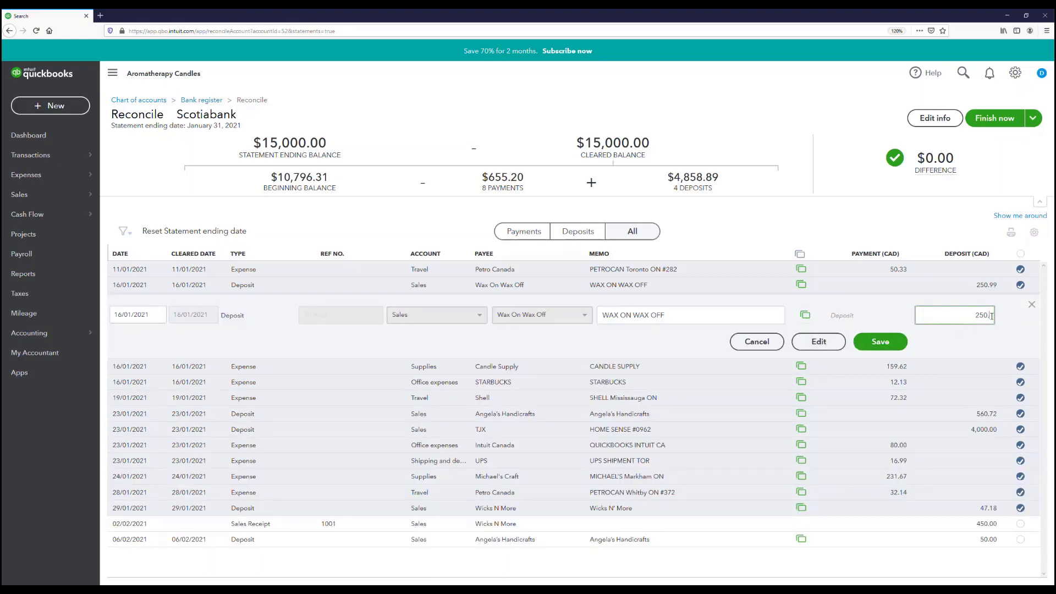
pyautogui.write('00')
pyautogui.click(882, 342)
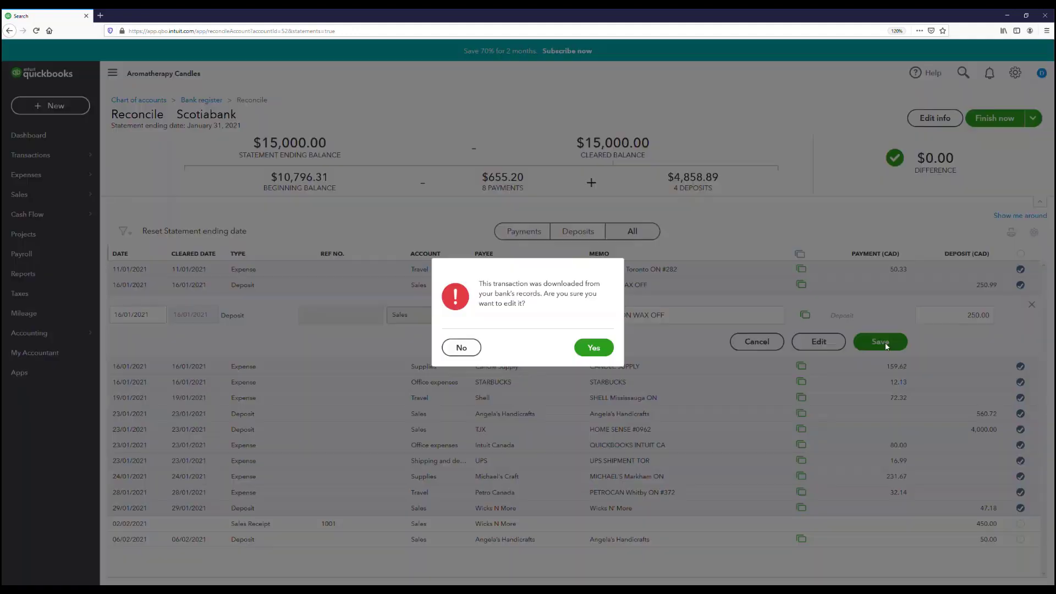
pyautogui.click(588, 350)
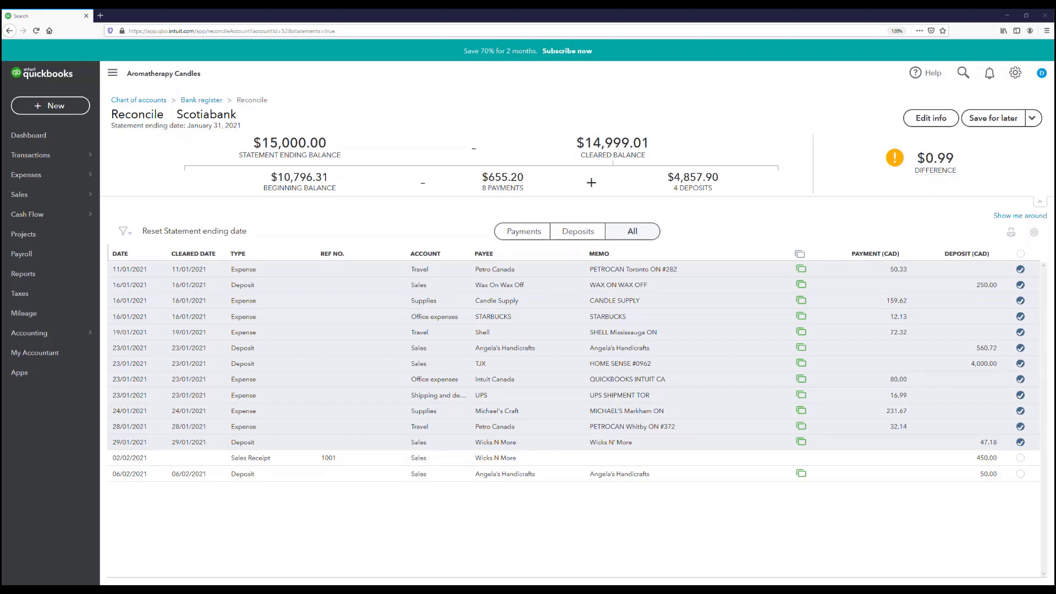
# - Finish the reconciliation despite the difference by adding an adjustment dated 31/01/2021, and close without attaching a statement
pyautogui.moveTo(886, 186)
pyautogui.click(1032, 124)
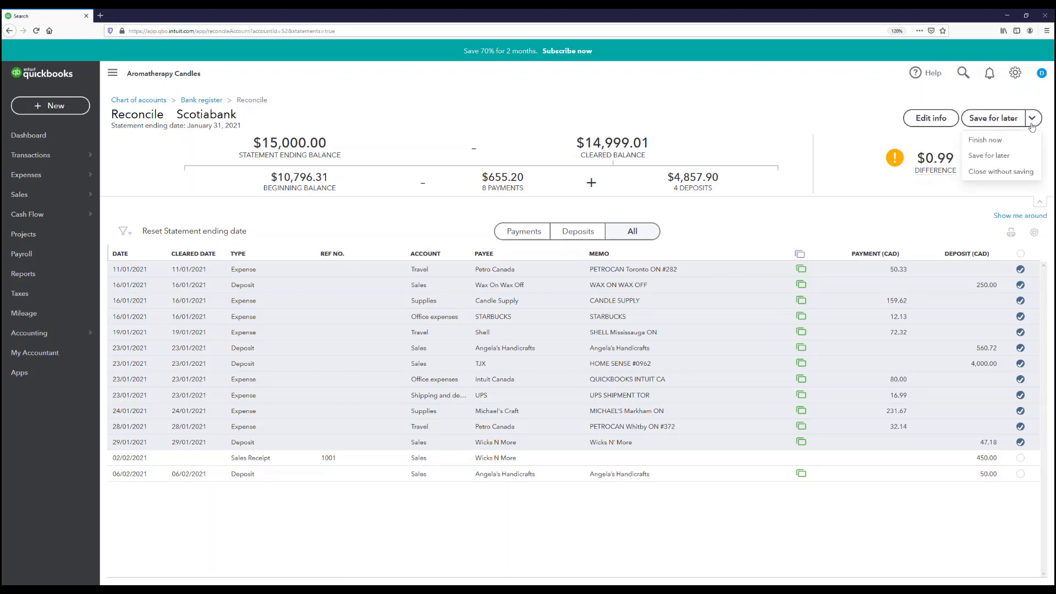
pyautogui.click(1008, 142)
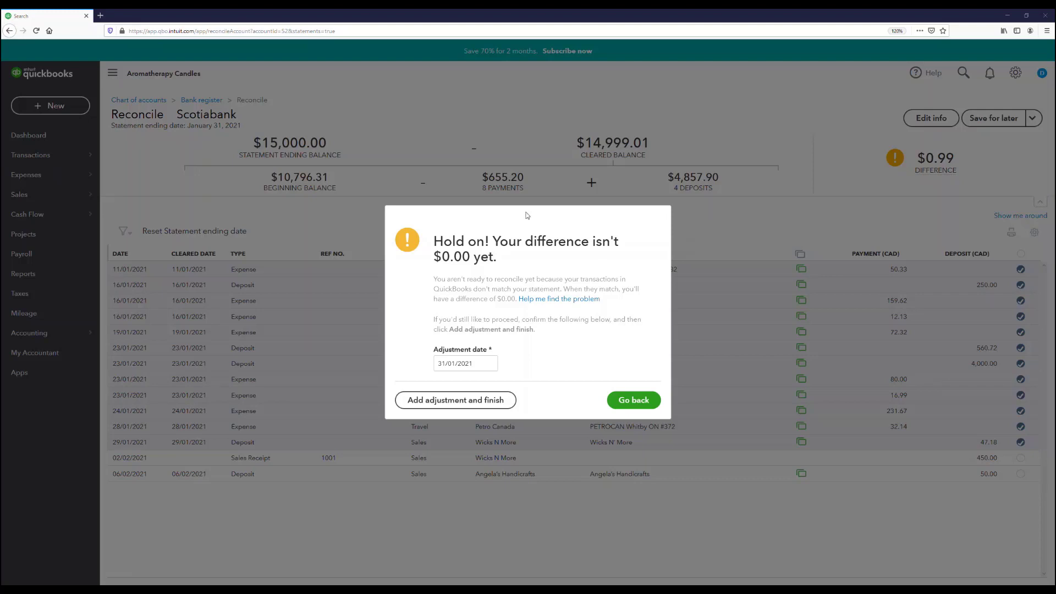
pyautogui.click(480, 405)
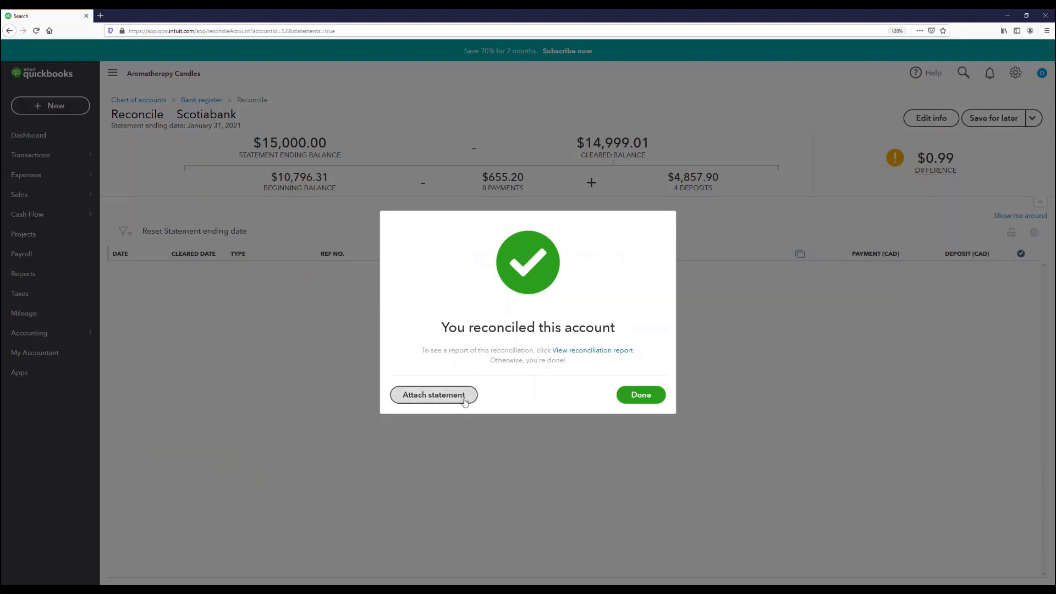
pyautogui.click(632, 395)
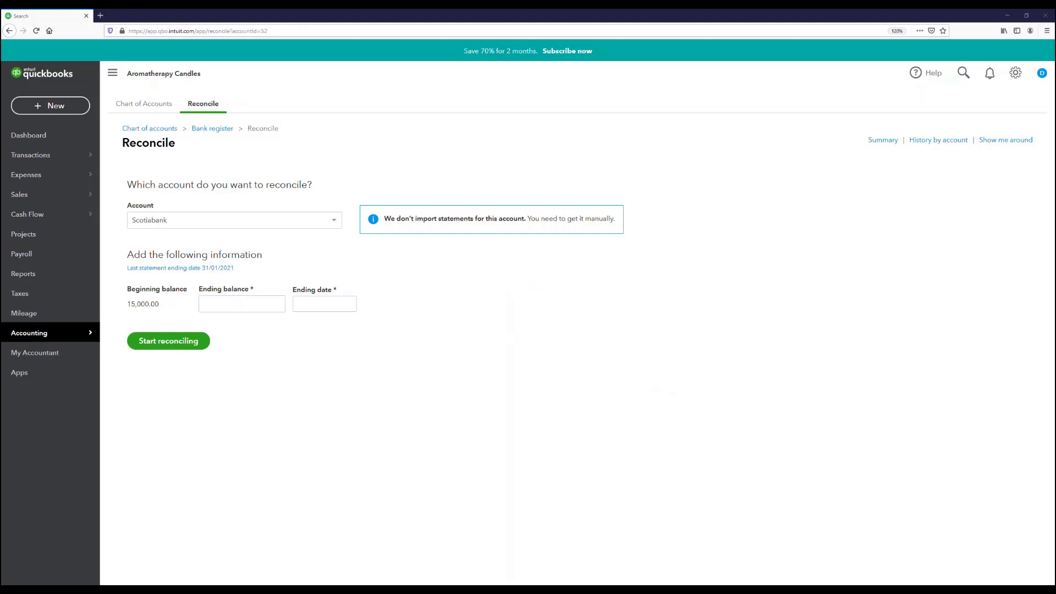
# - Open the 31/01/2021 reconciliation report from the Scotiabank account history and review its summary, cleared transactions and uncleared deposits
pyautogui.click(951, 138)
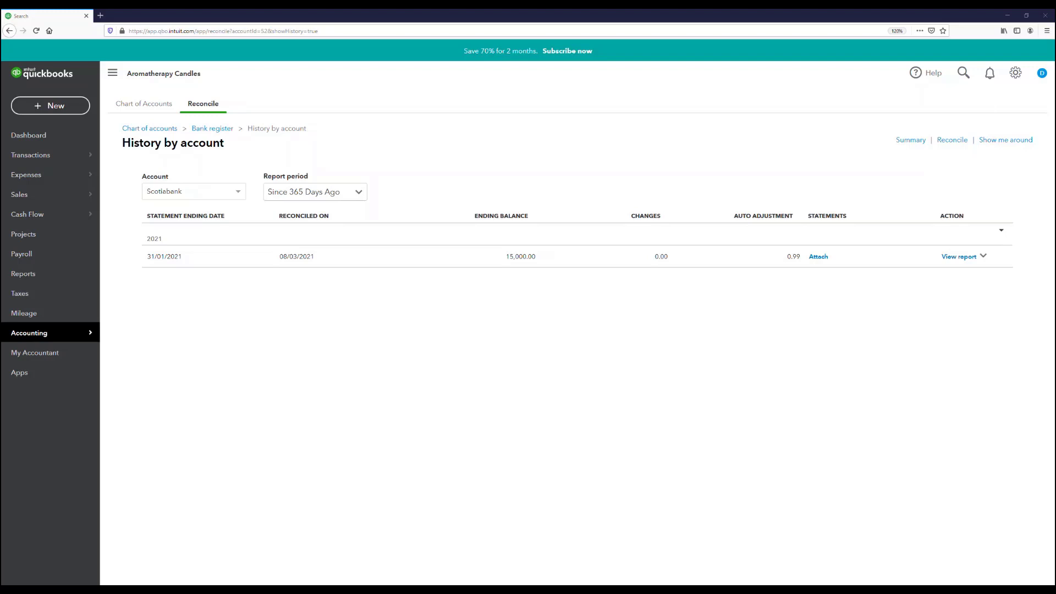
pyautogui.click(958, 257)
pyautogui.scroll(-3, 667, 317)
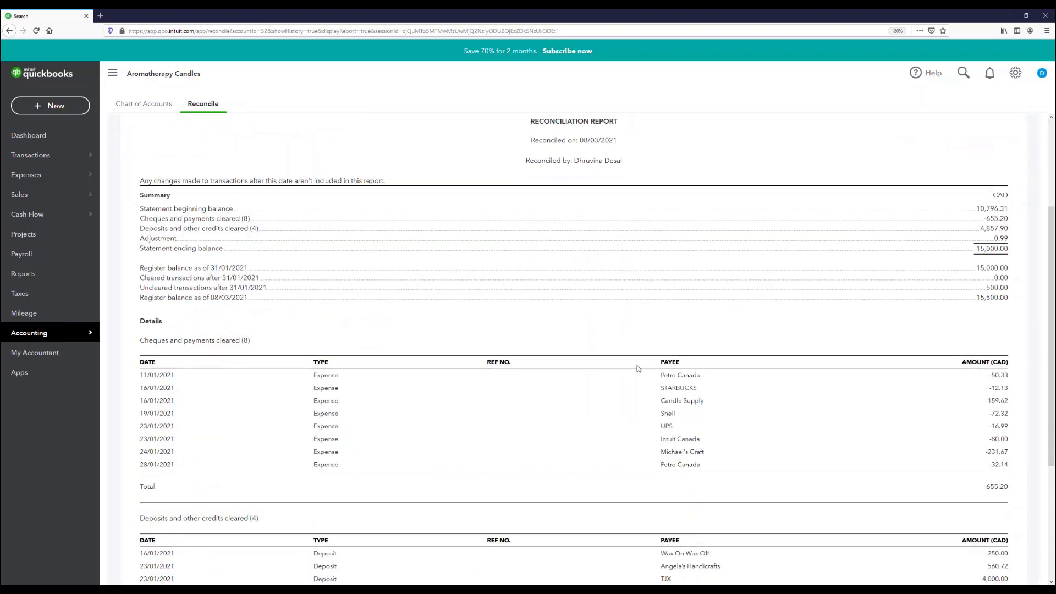
pyautogui.scroll(-3, 667, 317)
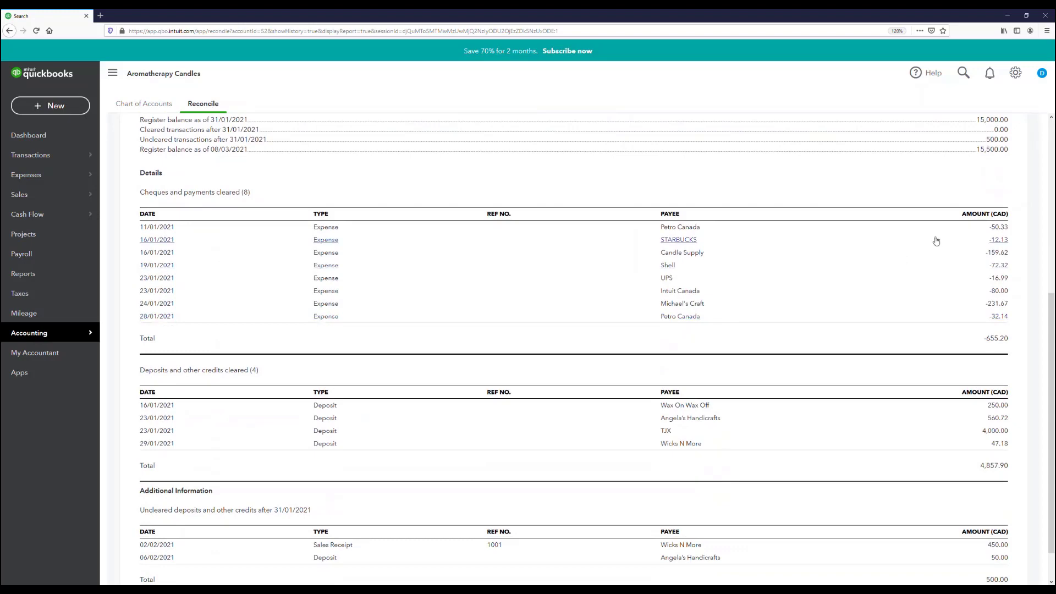
pyautogui.scroll(-1, 740, 361)
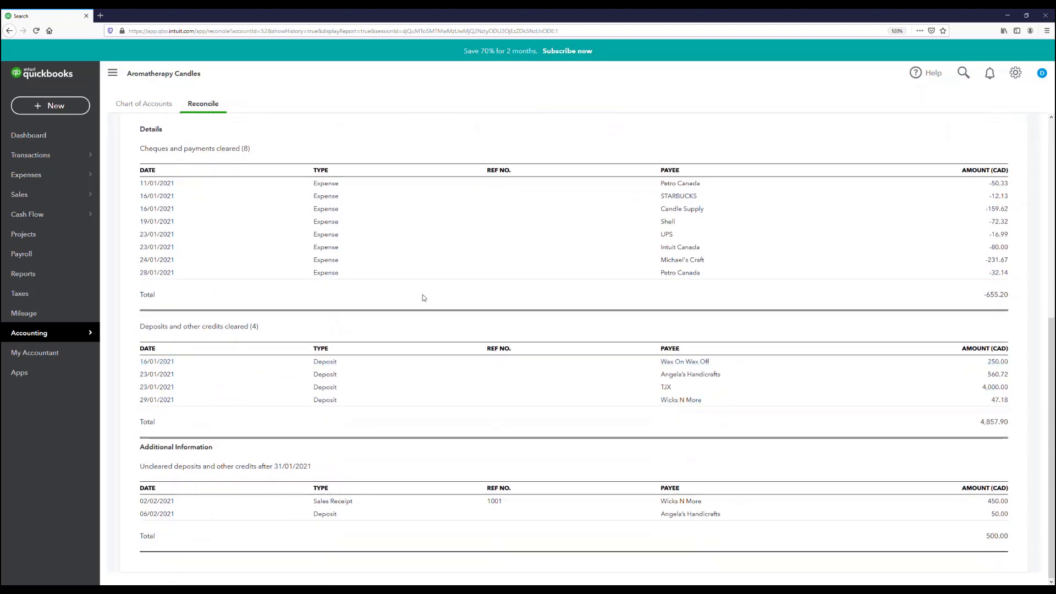
pyautogui.scroll(3, 423, 407)
pyautogui.scroll(3, 422, 407)
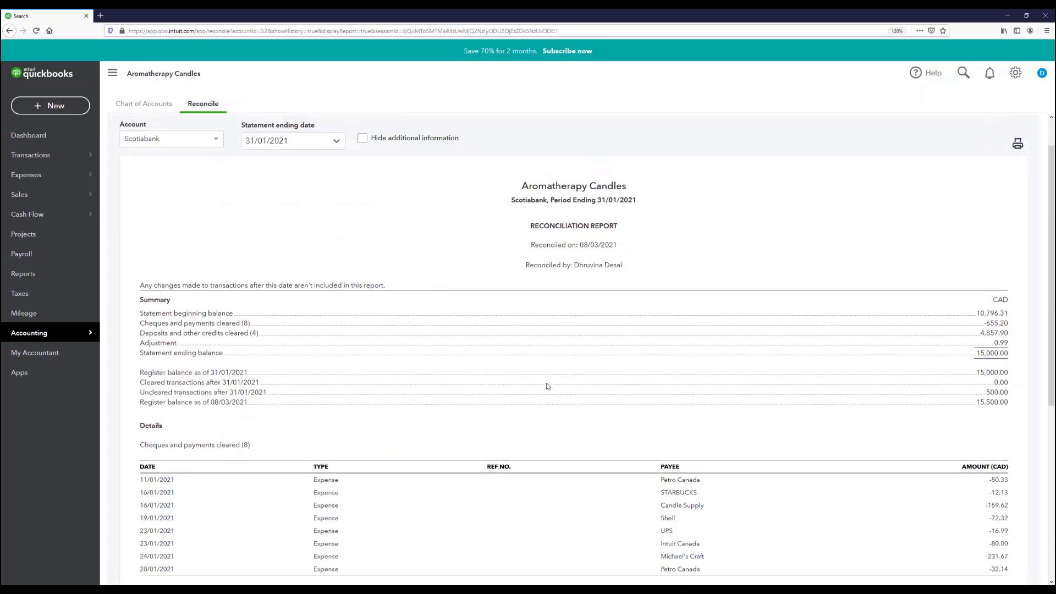
pyautogui.scroll(-2, 760, 357)
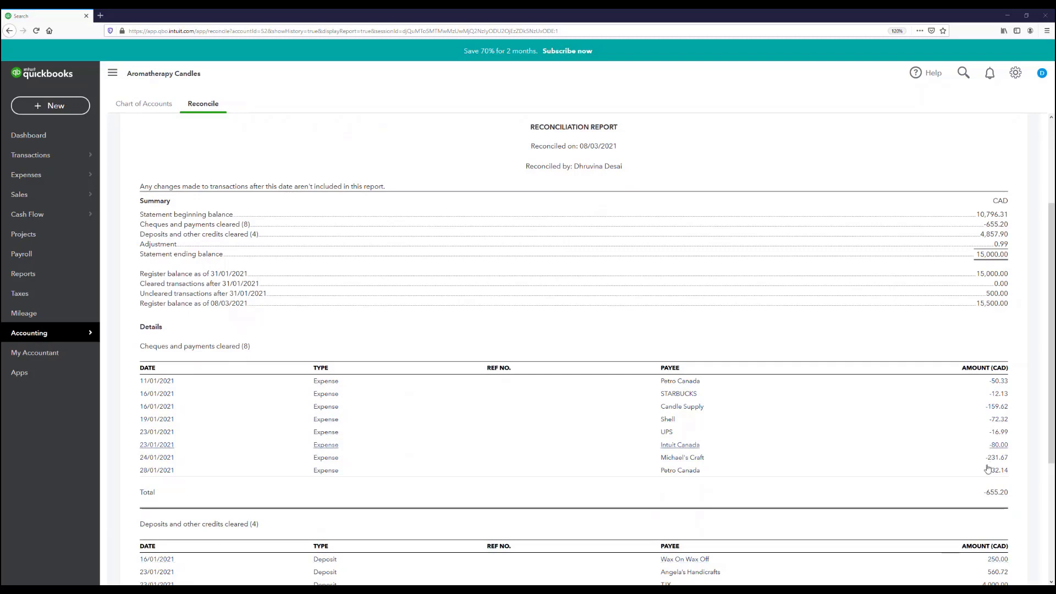
pyautogui.scroll(-2, 987, 473)
pyautogui.scroll(5, 983, 478)
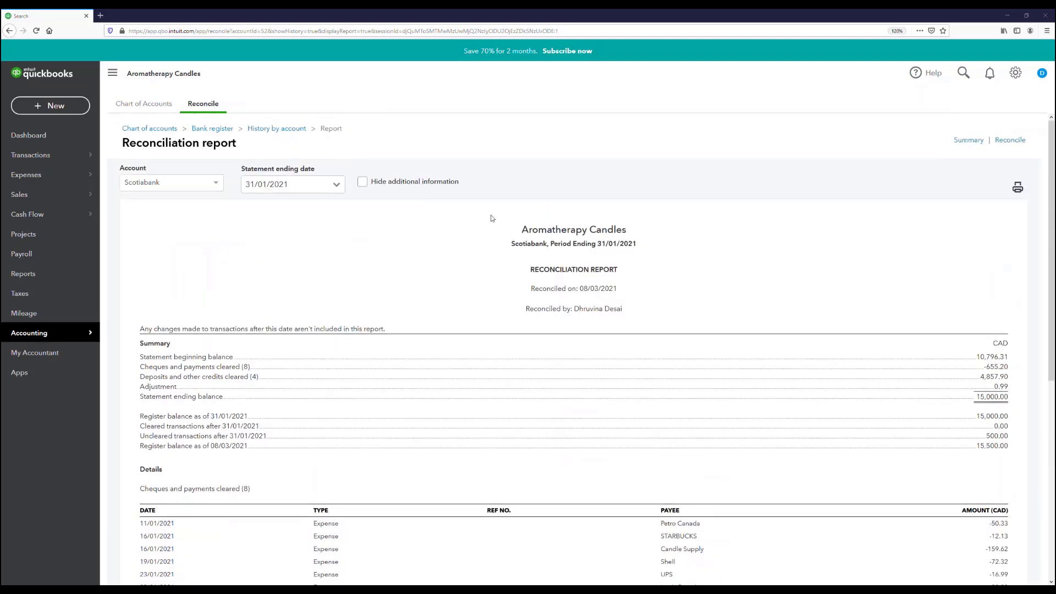
# - Leave the report for the Chart of Accounts, open the Scotiabank register, and examine the reconciled and cleared status of its transactions
pyautogui.click(279, 128)
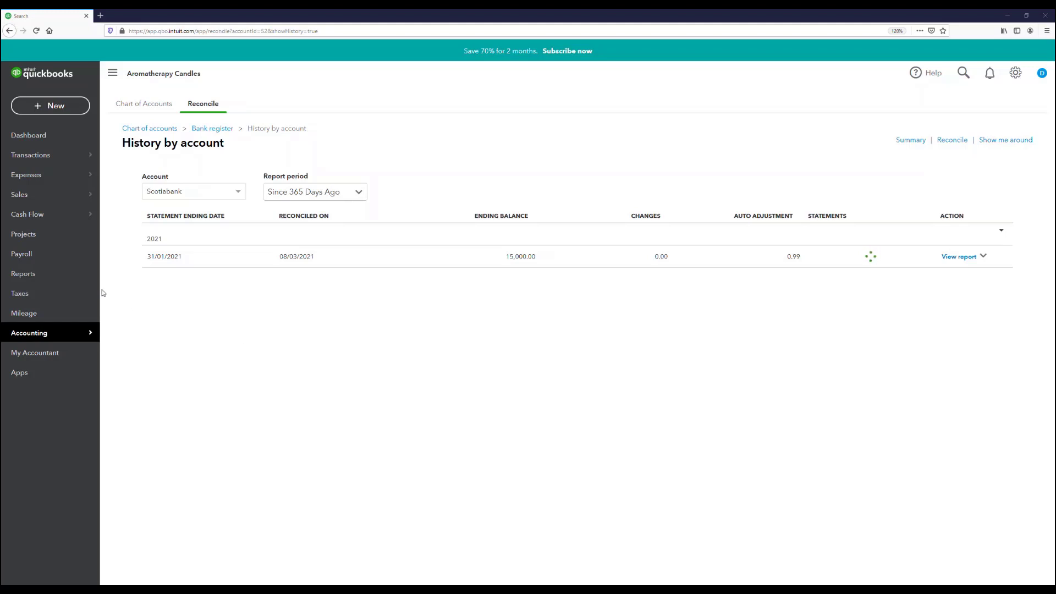
pyautogui.click(149, 129)
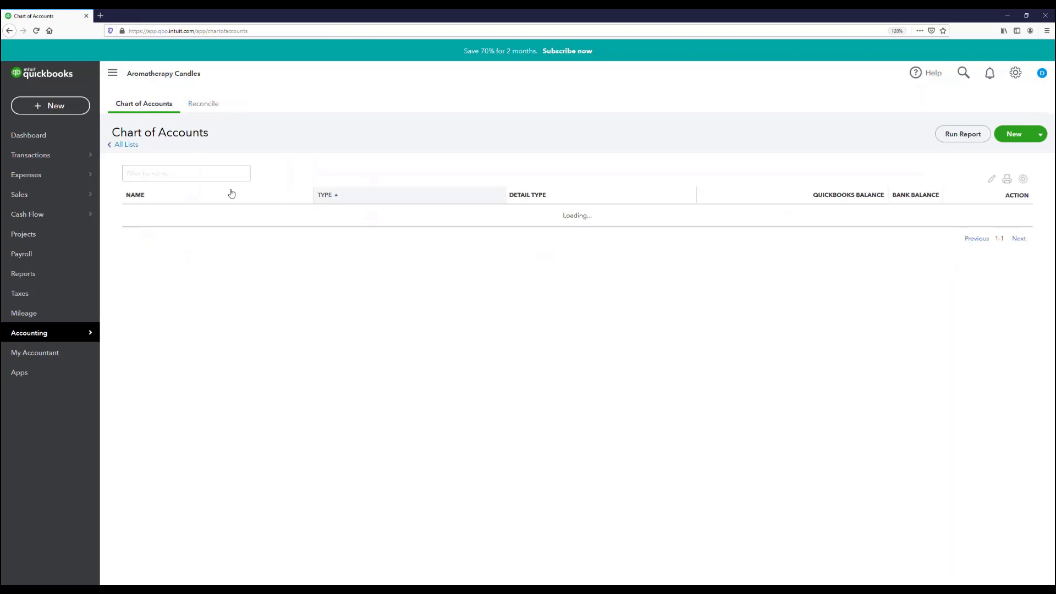
pyautogui.click(412, 222)
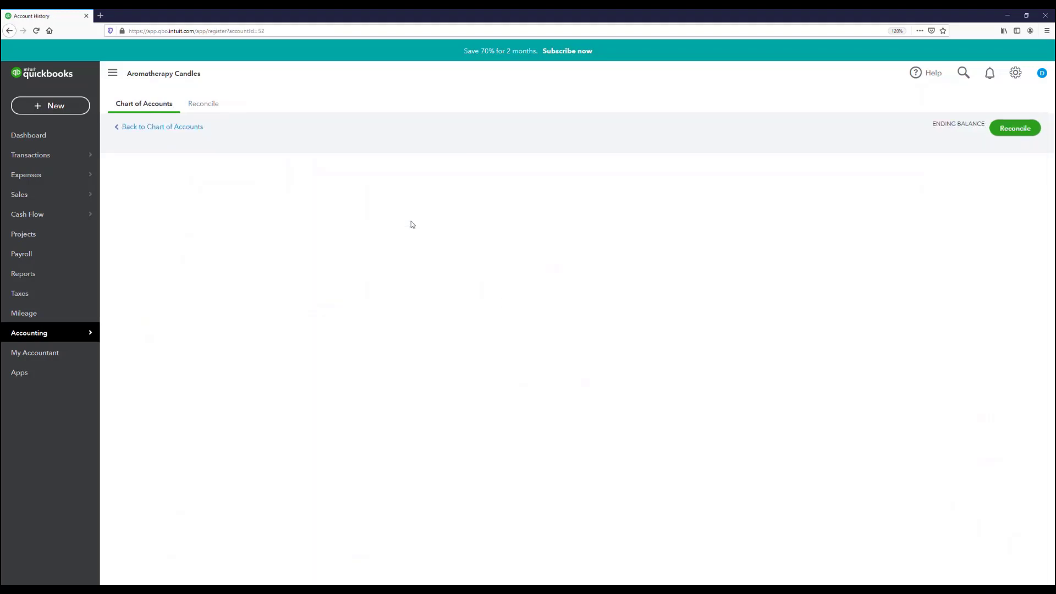
pyautogui.scroll(-3, 785, 405)
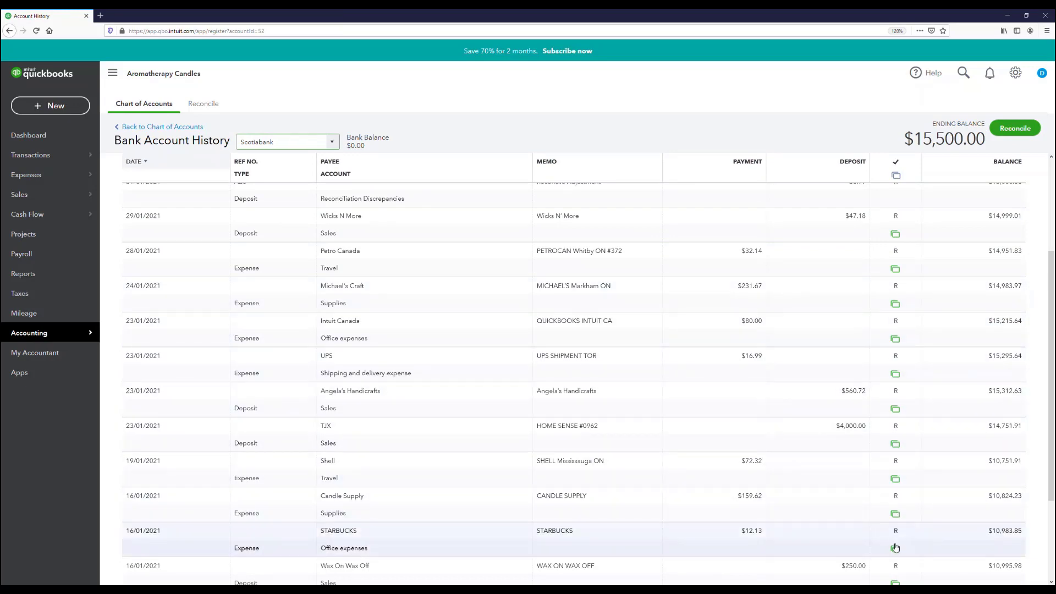
pyautogui.scroll(-5, 896, 547)
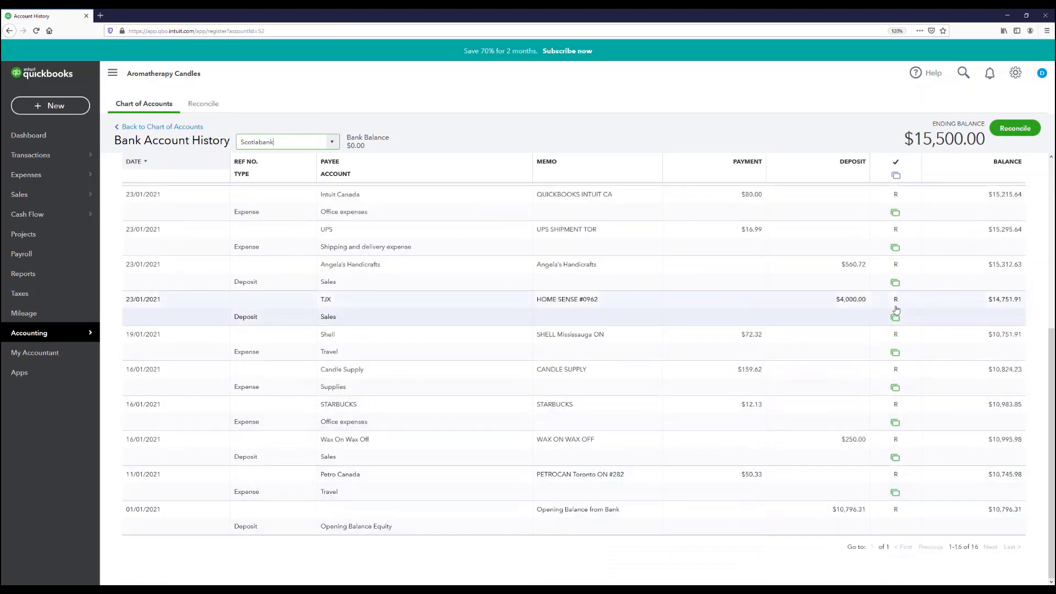
pyautogui.scroll(3, 897, 297)
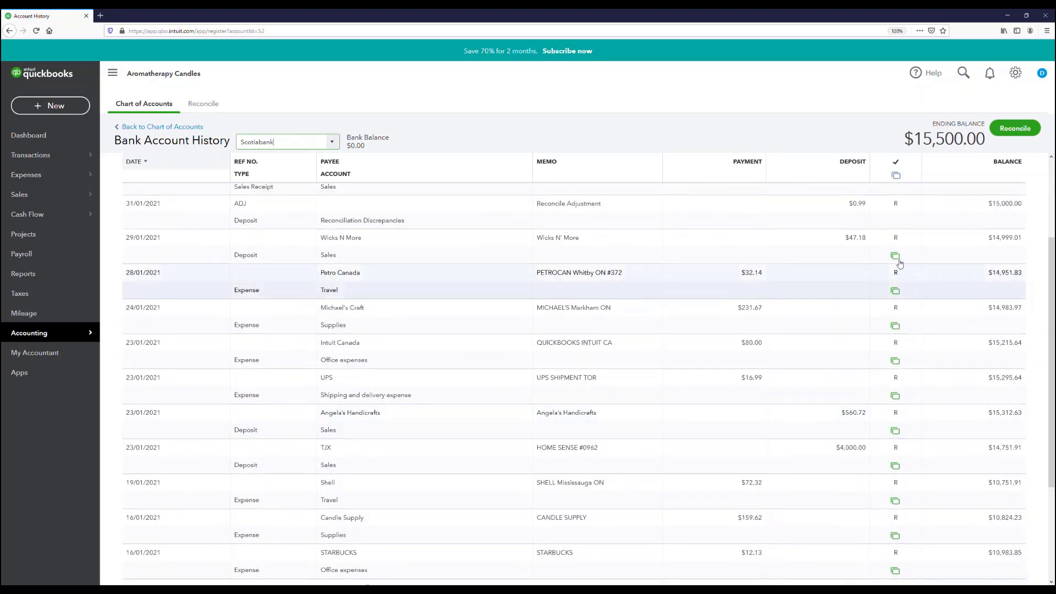
pyautogui.scroll(3, 899, 264)
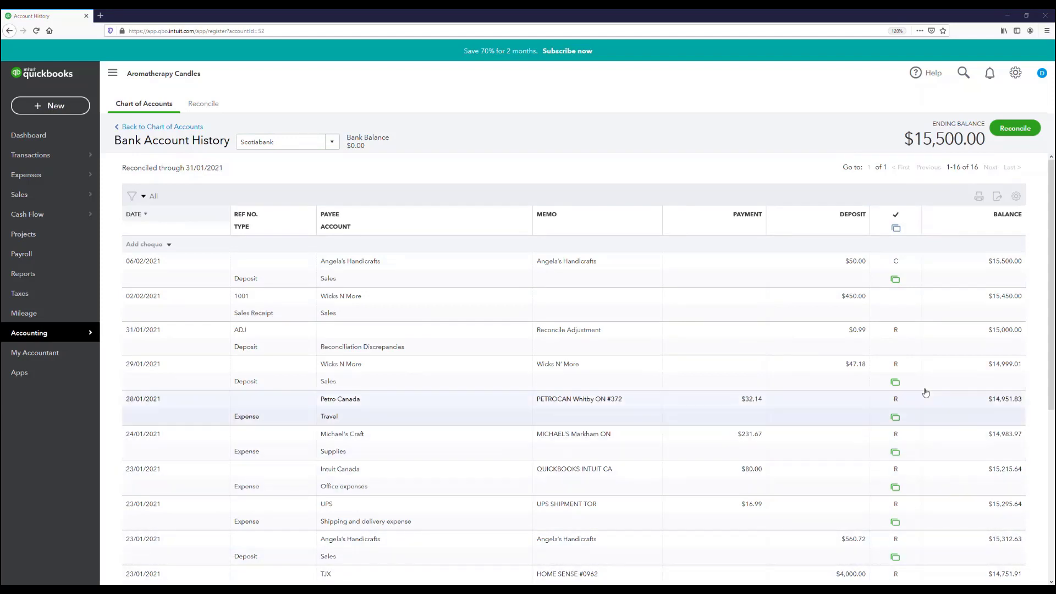
pyautogui.moveTo(895, 367)
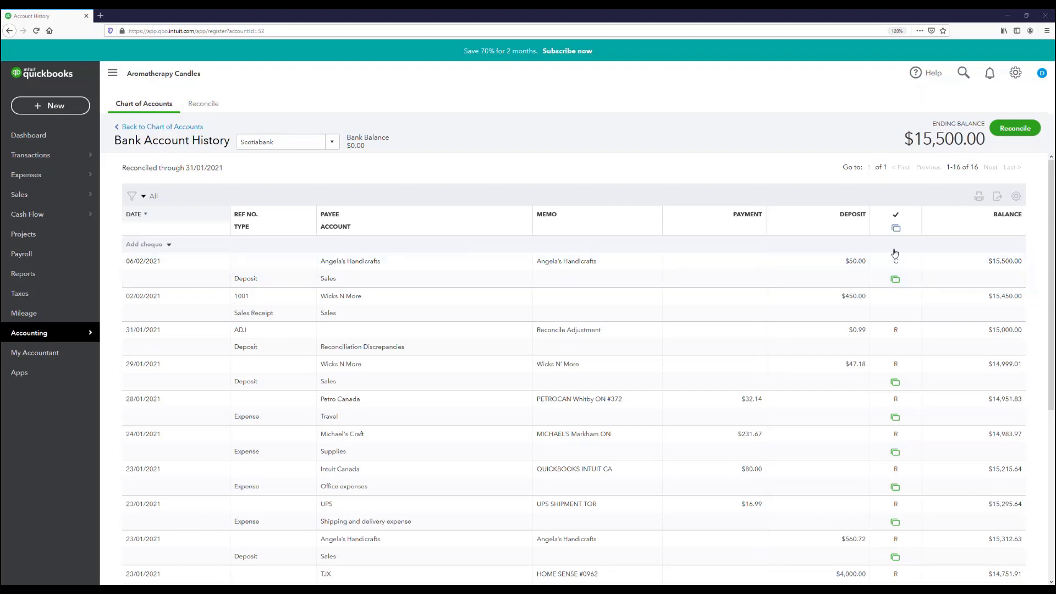
pyautogui.moveTo(906, 280)
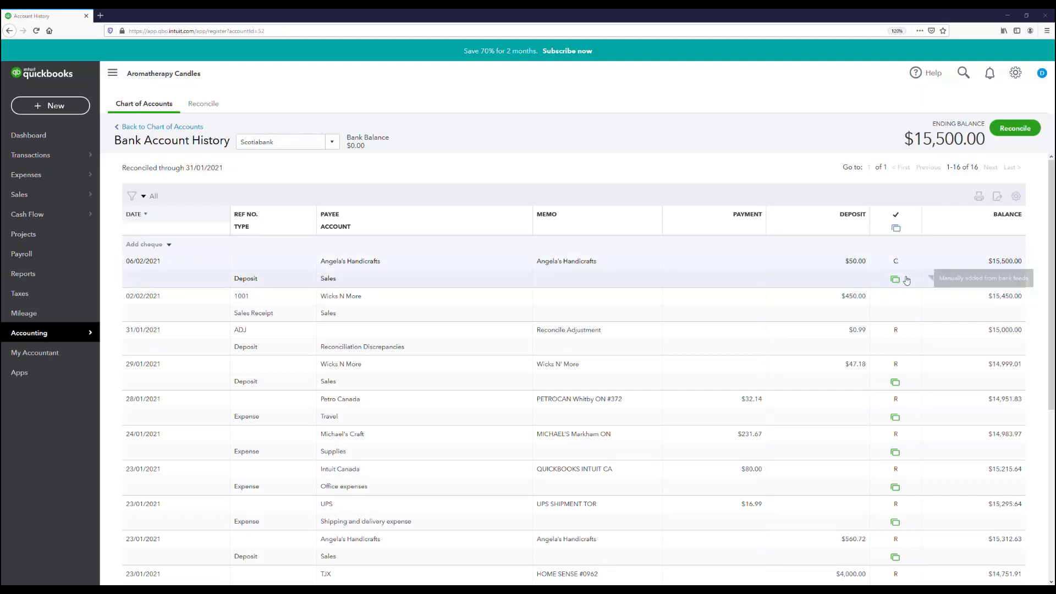